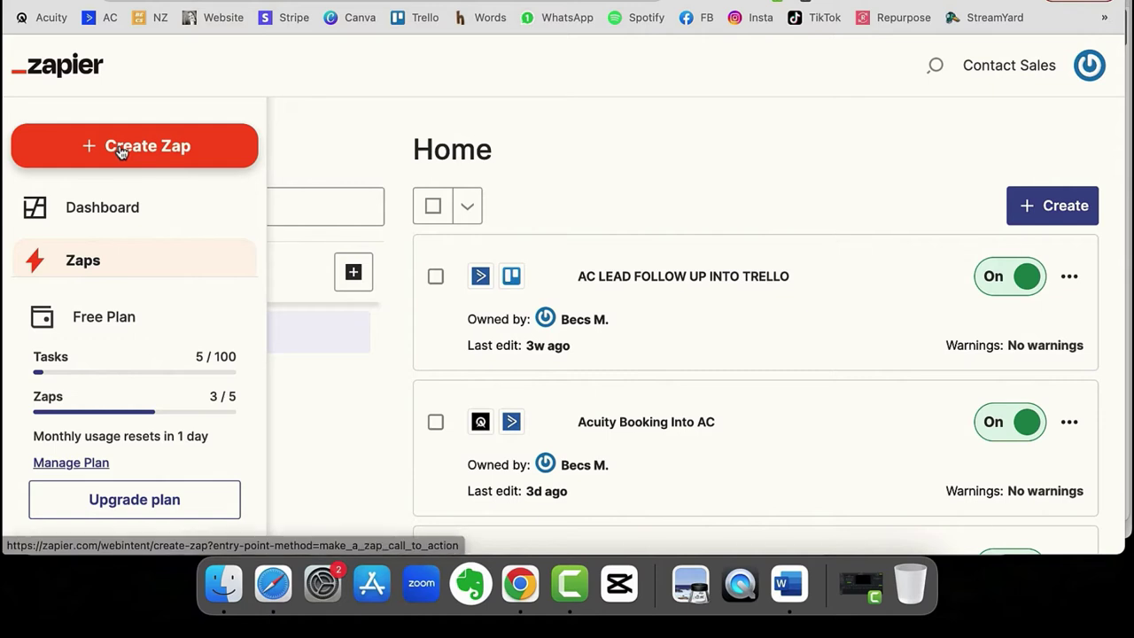
Create a new Zap with Google Drive as the trigger app and New File in Folder as its event.
click(156, 152)
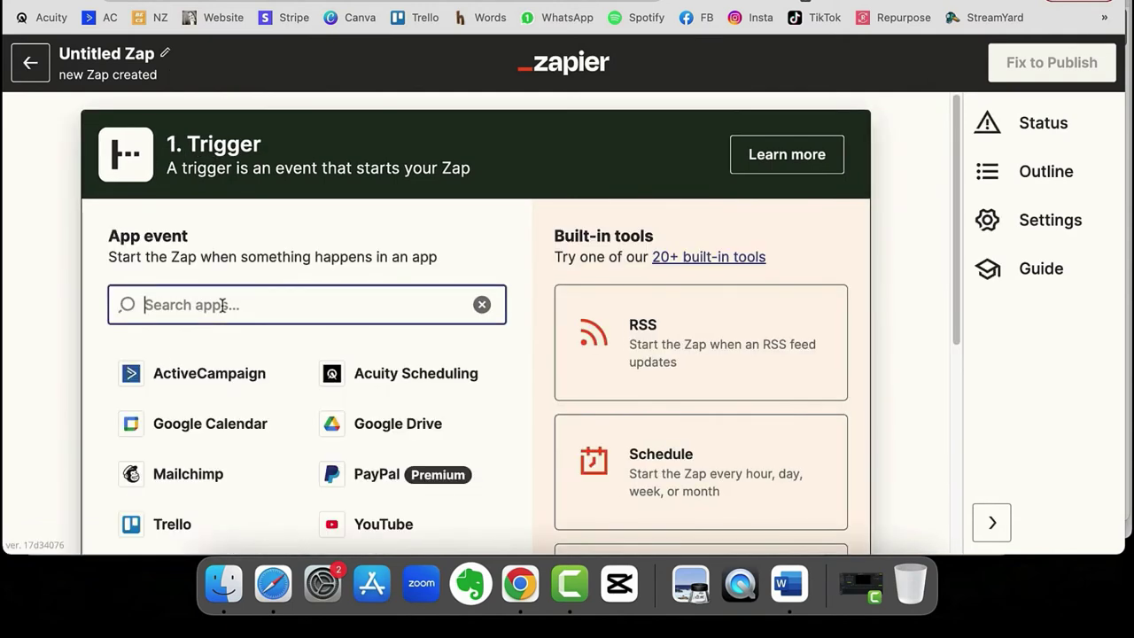
text(google)
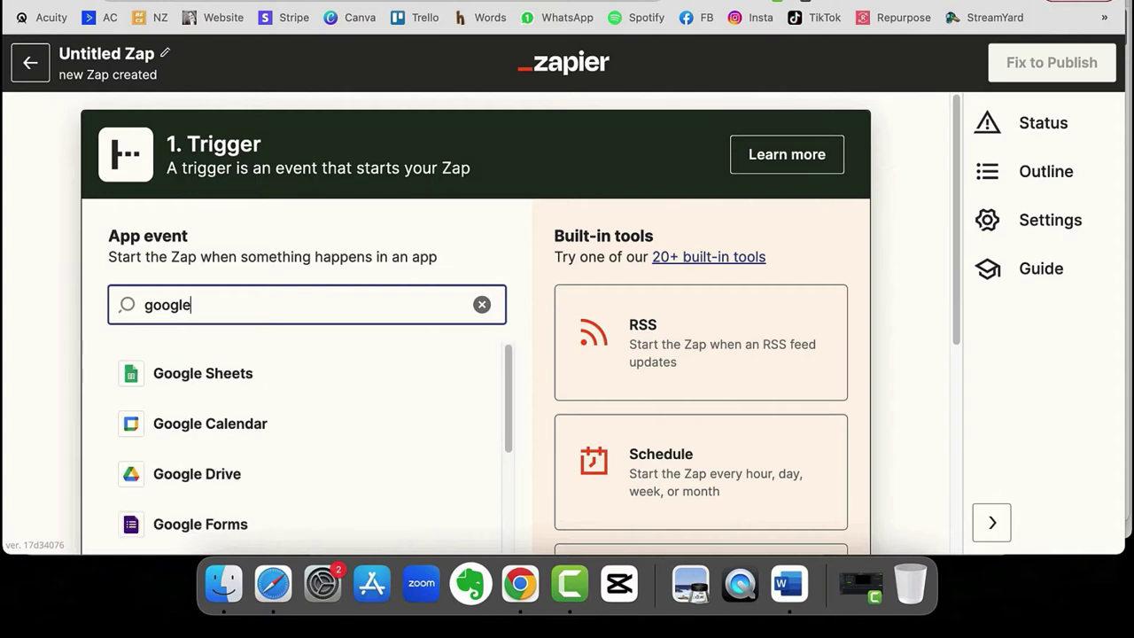
click(227, 475)
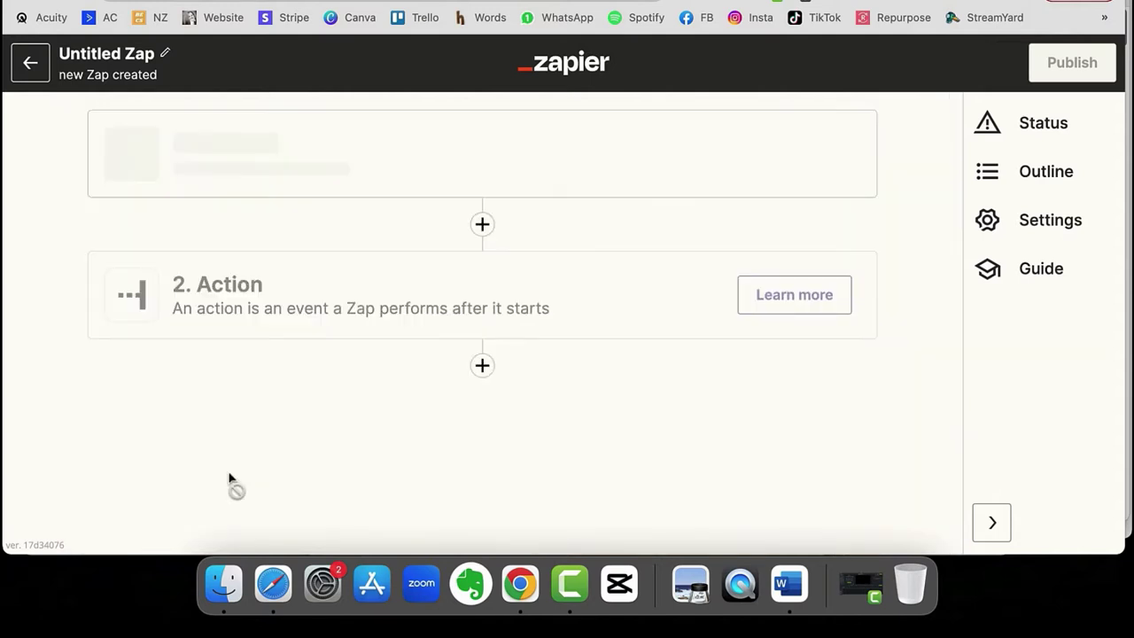
click(241, 385)
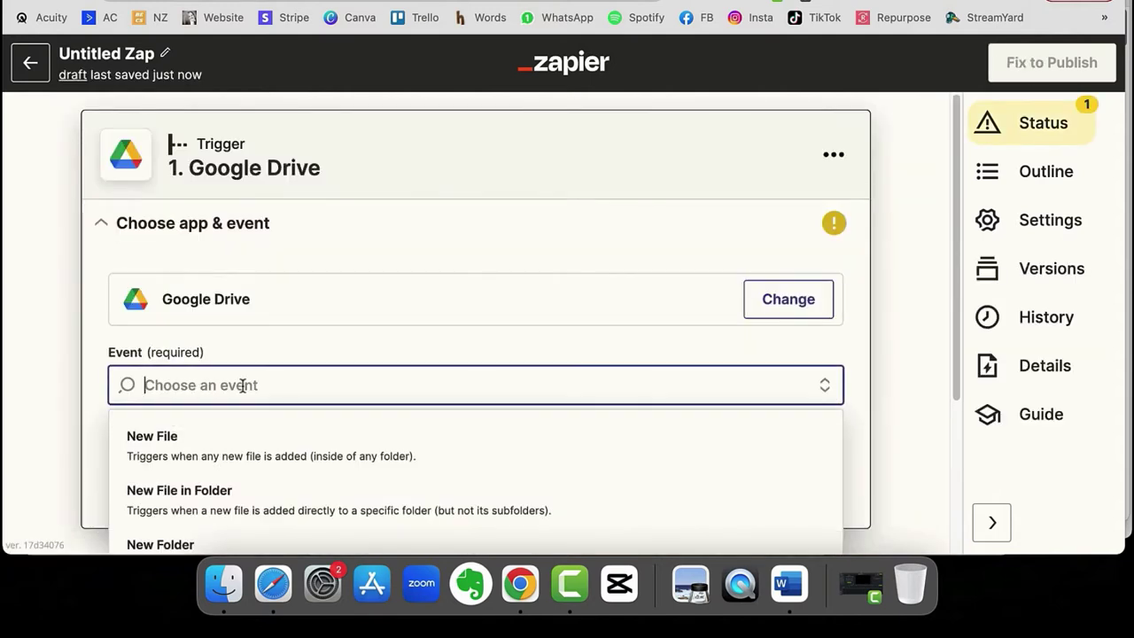
click(481, 509)
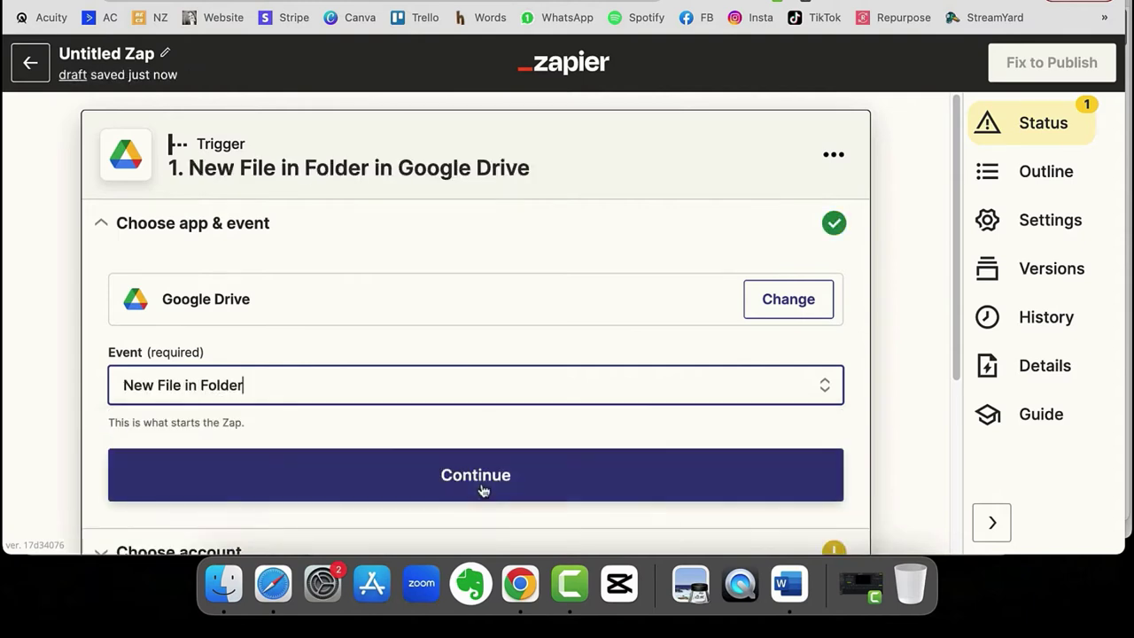
click(482, 483)
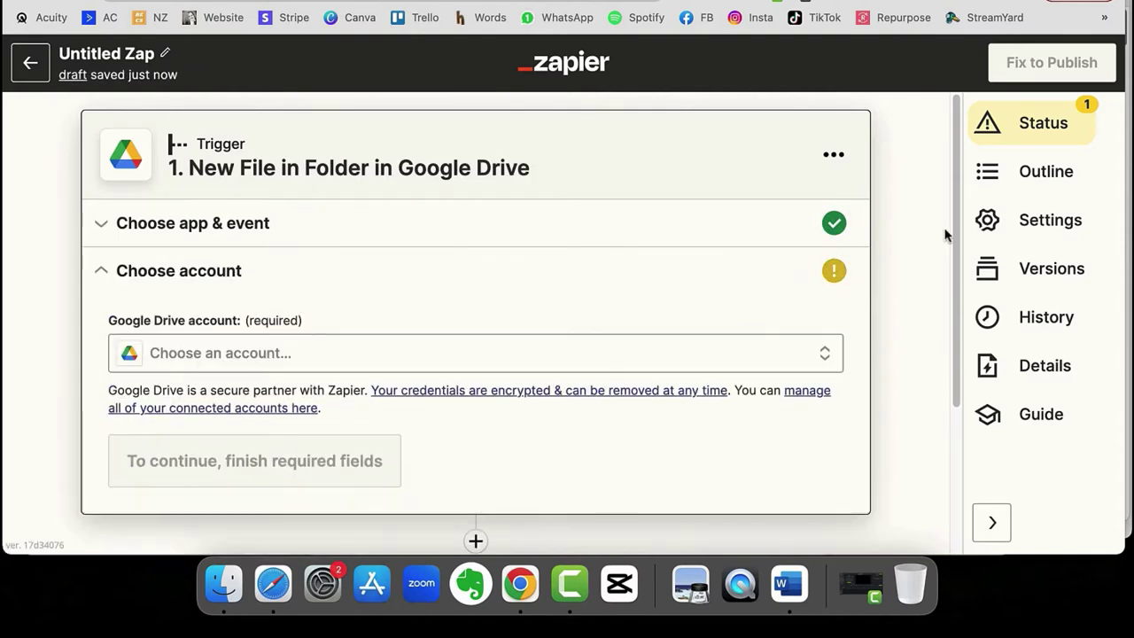
Select the already connected personal Google Drive account for the trigger and continue to the trigger setup.
drag(957, 206, 962, 254)
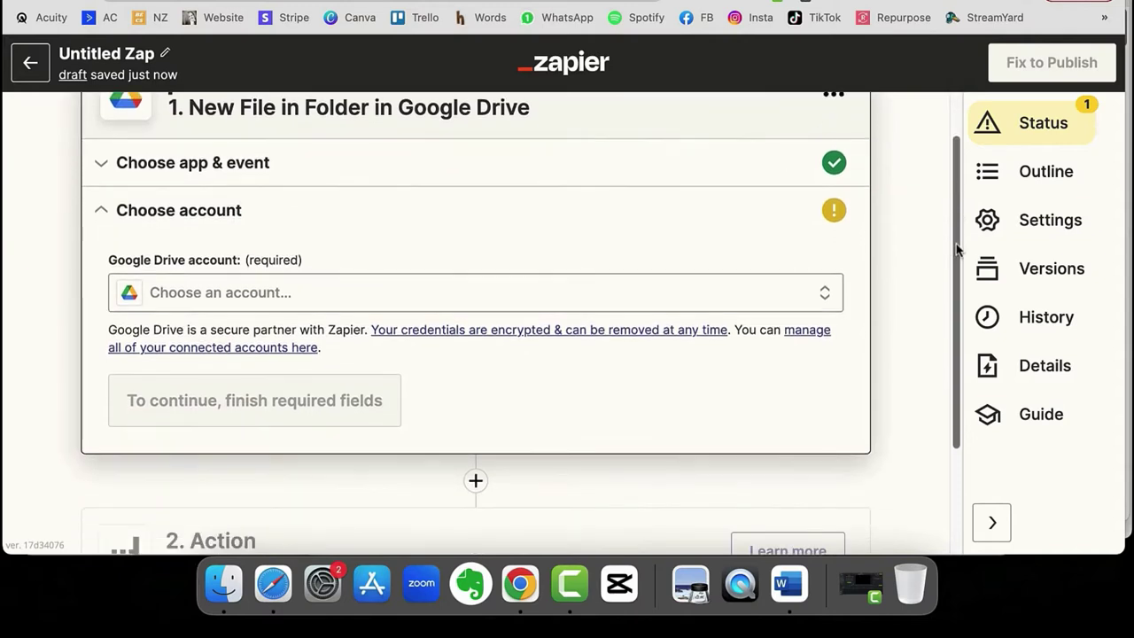
click(339, 299)
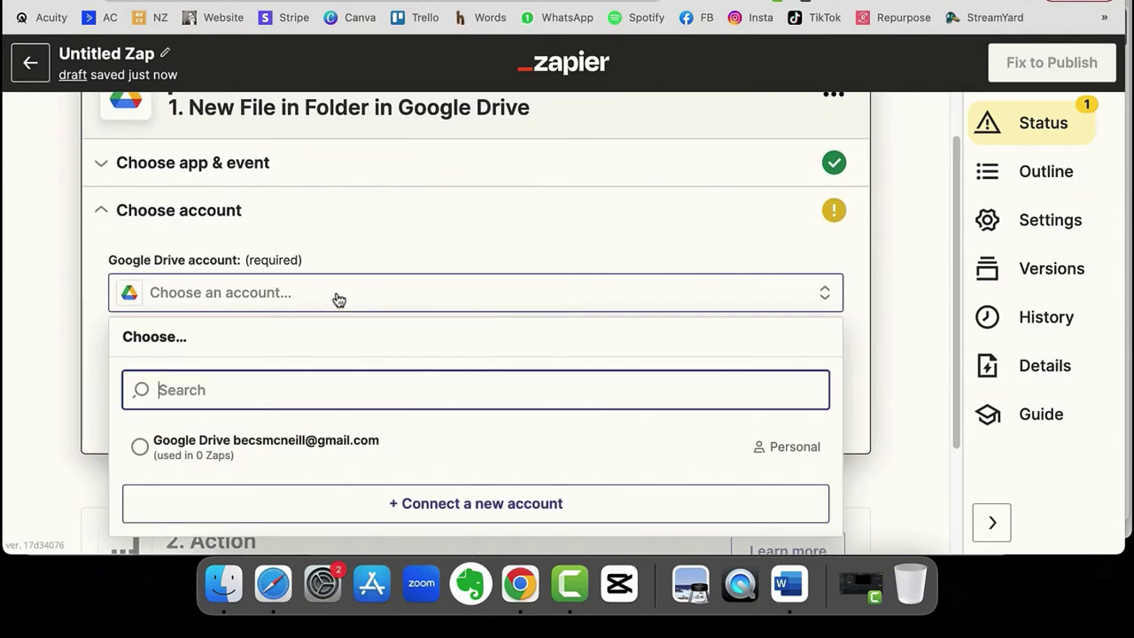
click(204, 443)
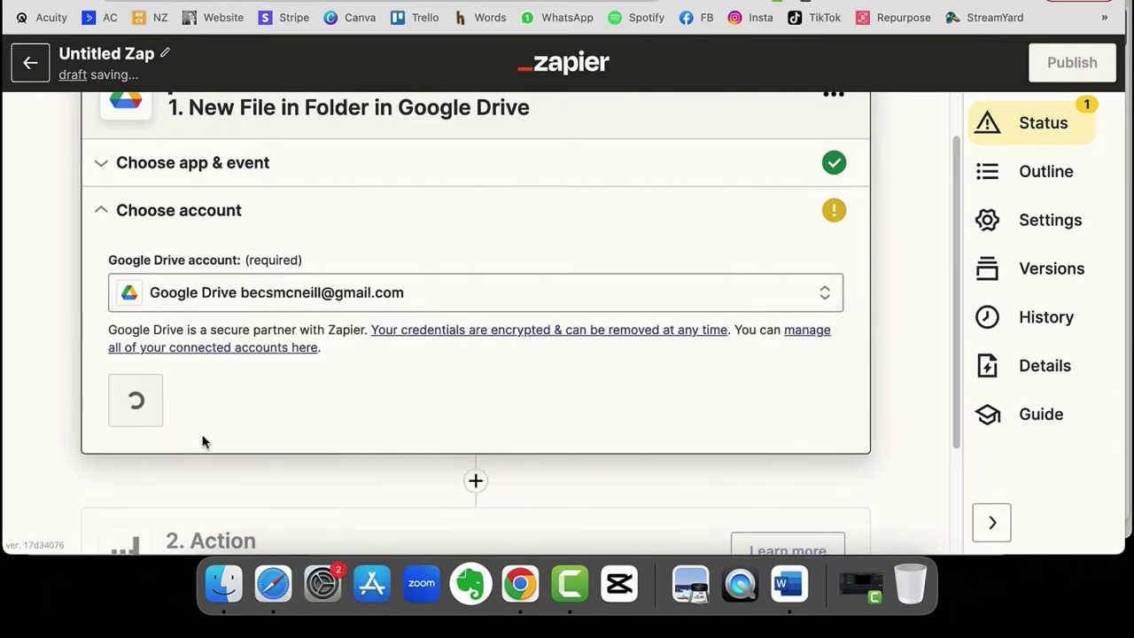
click(209, 405)
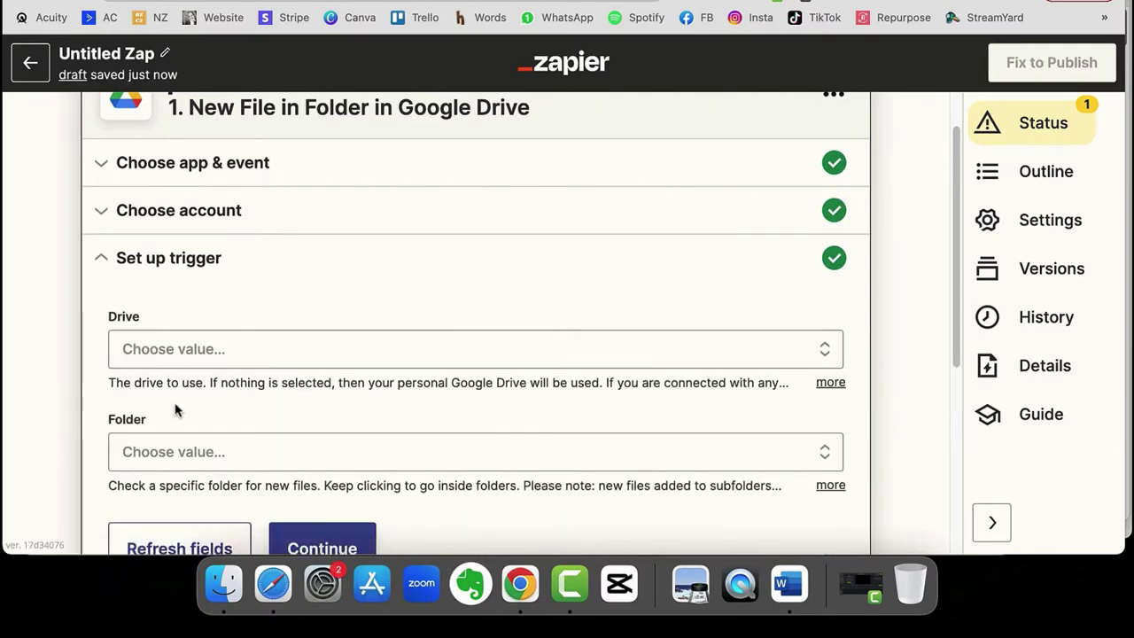
Set the trigger's drive to My Google Drive and its folder to "1. Upload To YouTube", and continue to the trigger test.
click(194, 358)
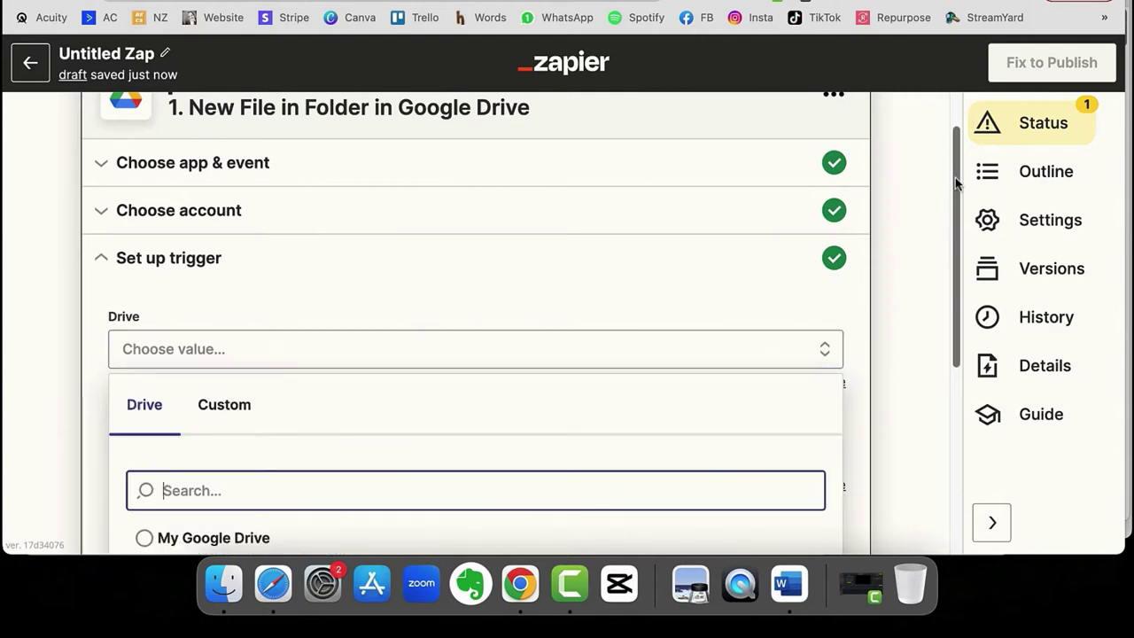
scroll(955, 186, down, 5)
click(233, 335)
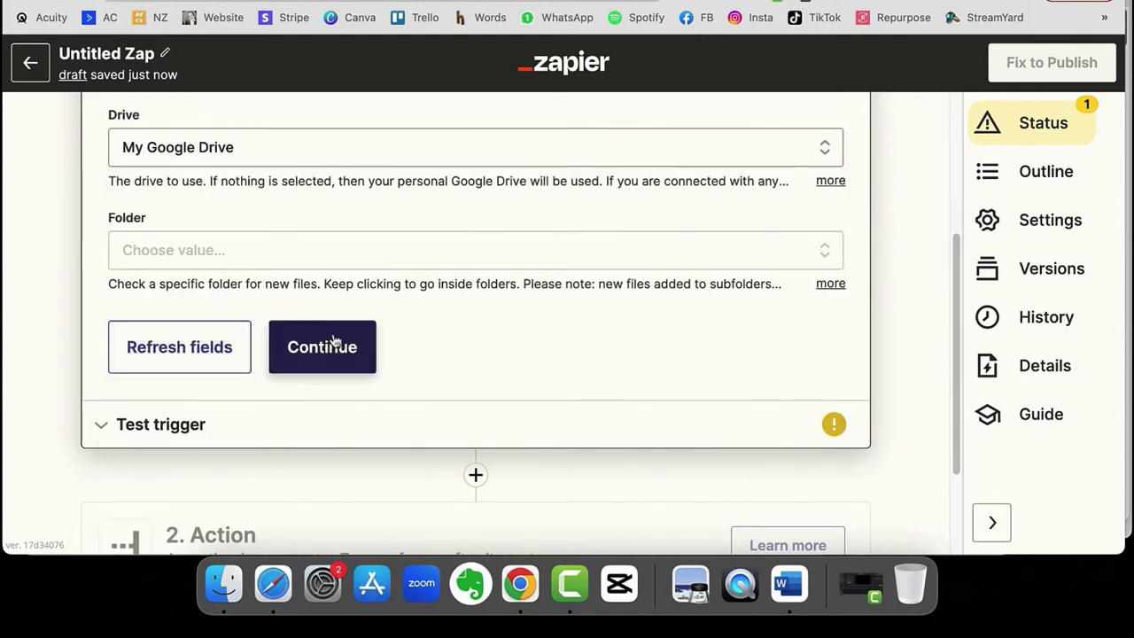
click(291, 256)
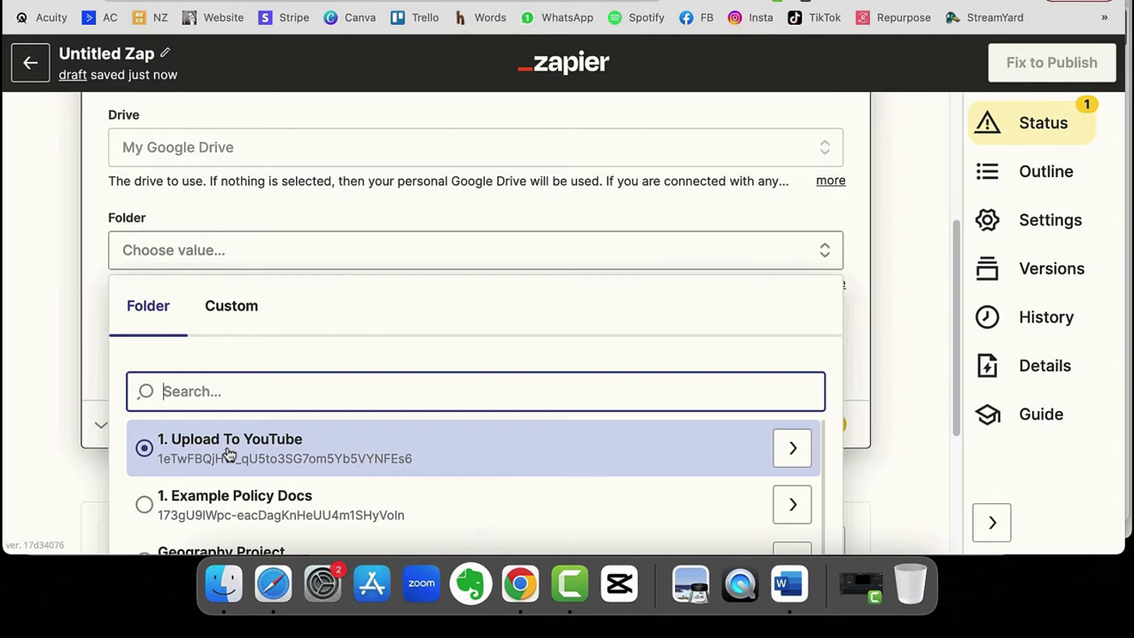
click(227, 453)
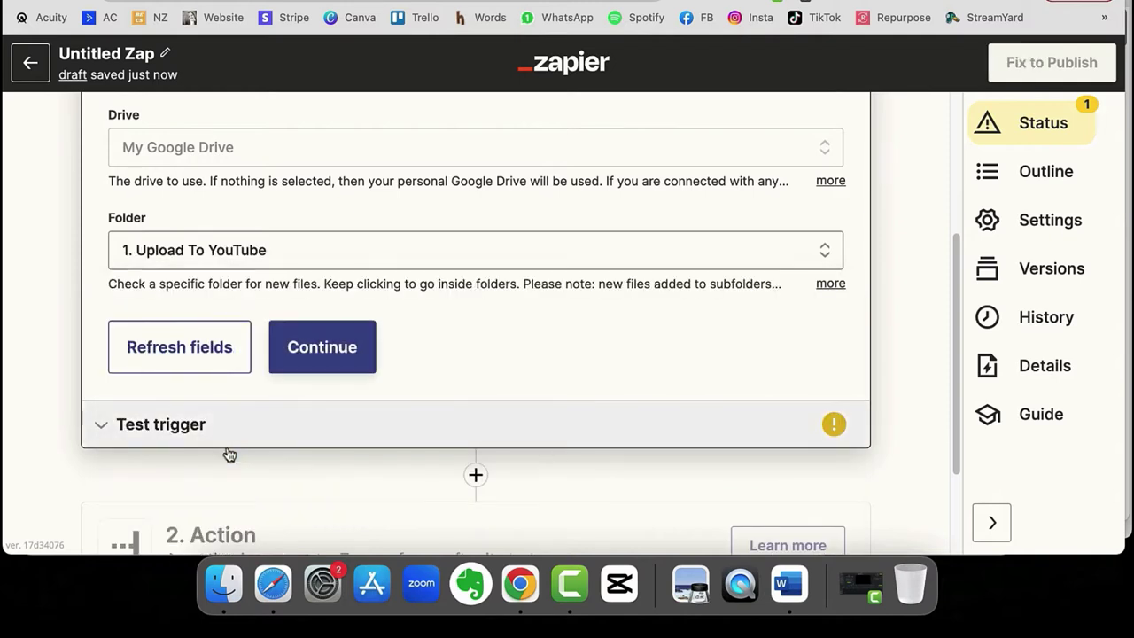
click(325, 349)
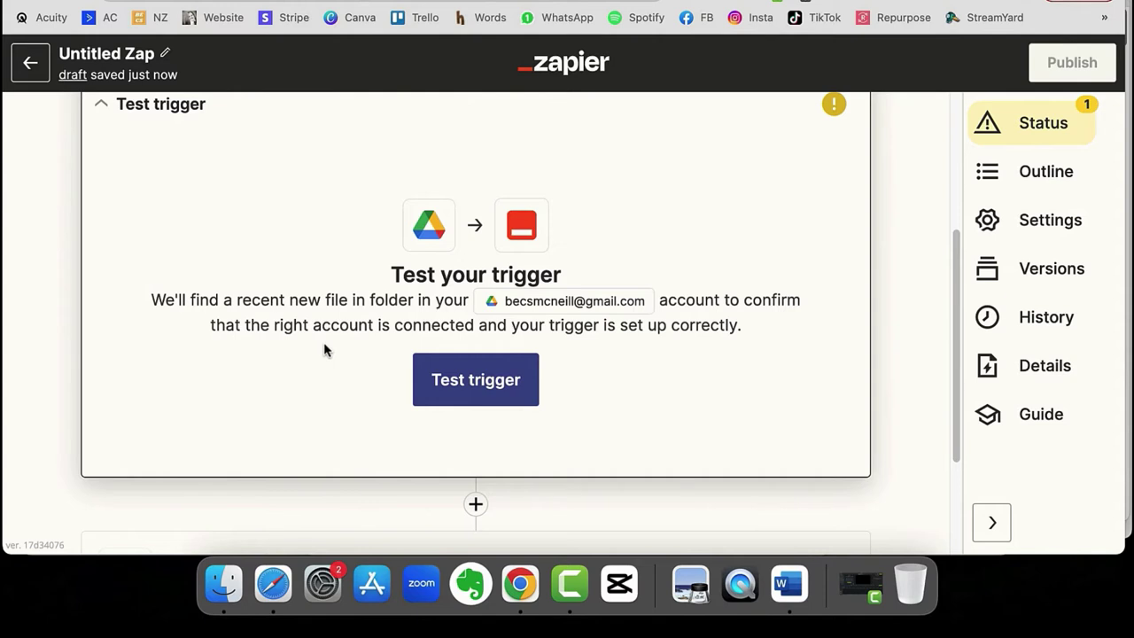
Test the Google Drive trigger, look through the returned file data and continue to the action step.
click(467, 384)
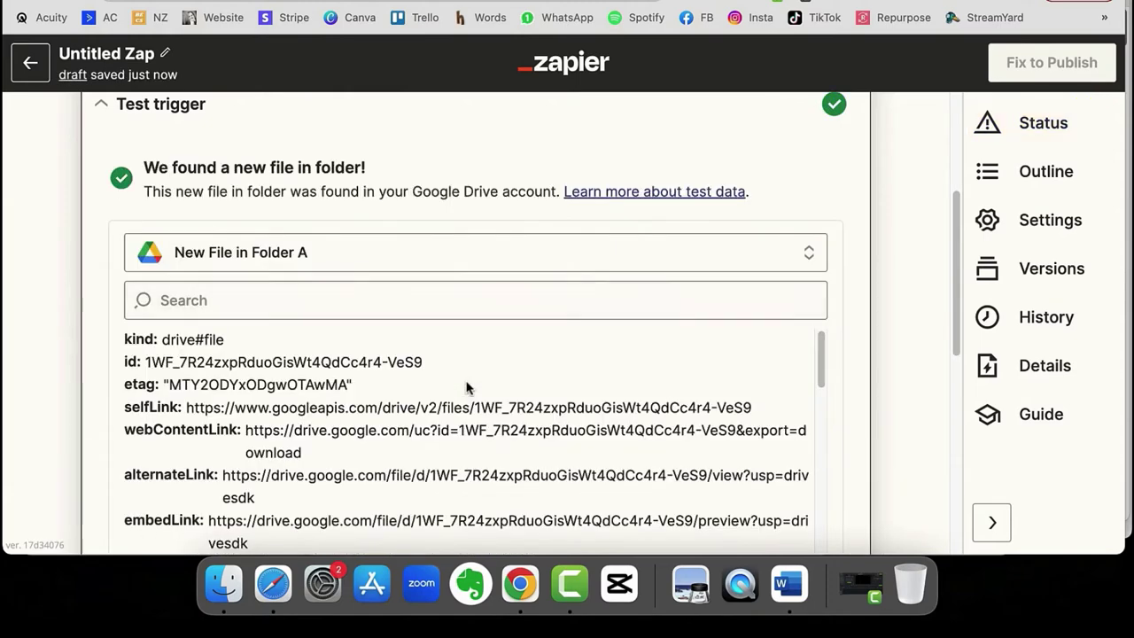
drag(823, 354, 842, 291)
drag(957, 204, 957, 326)
click(477, 406)
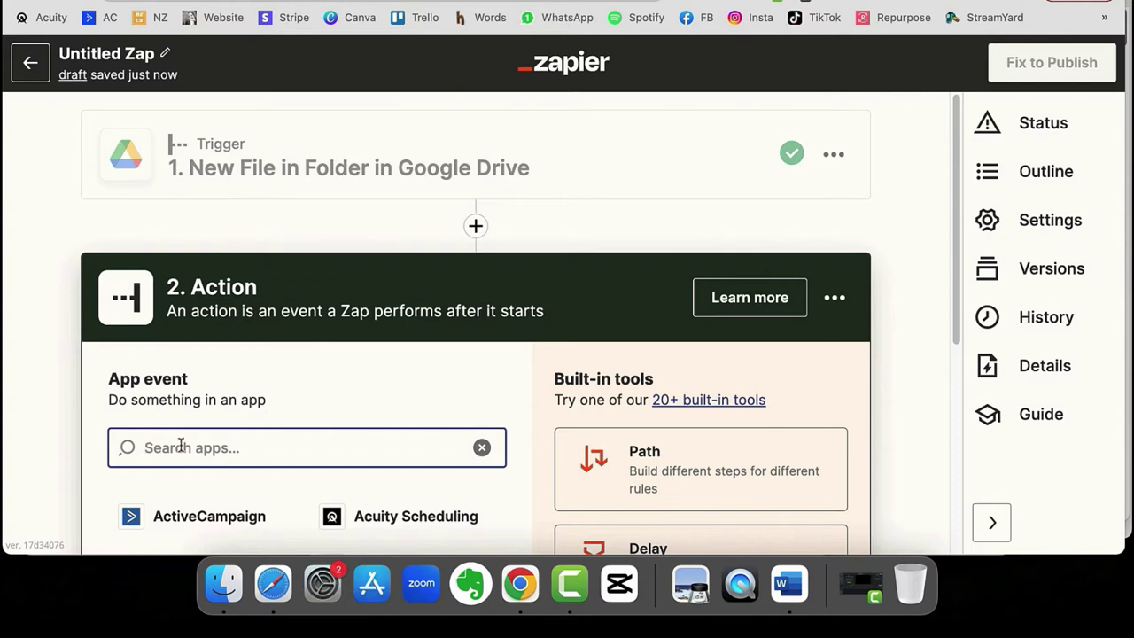
Choose YouTube as the action app with the Upload Video event and continue to the account selection.
text(yout)
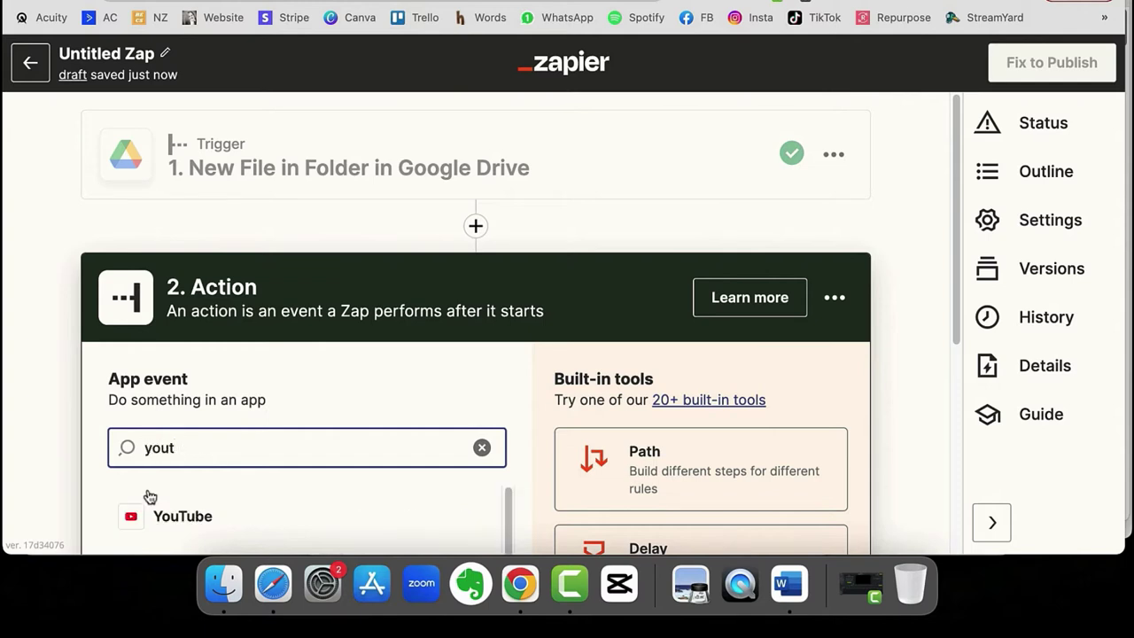
click(177, 515)
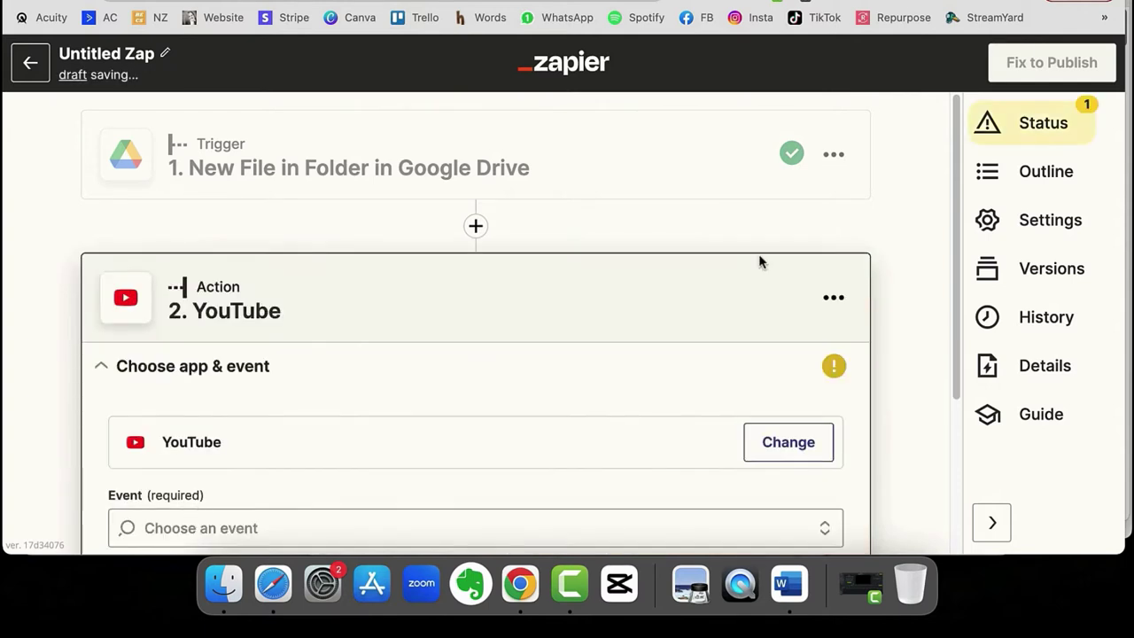
drag(956, 167, 959, 303)
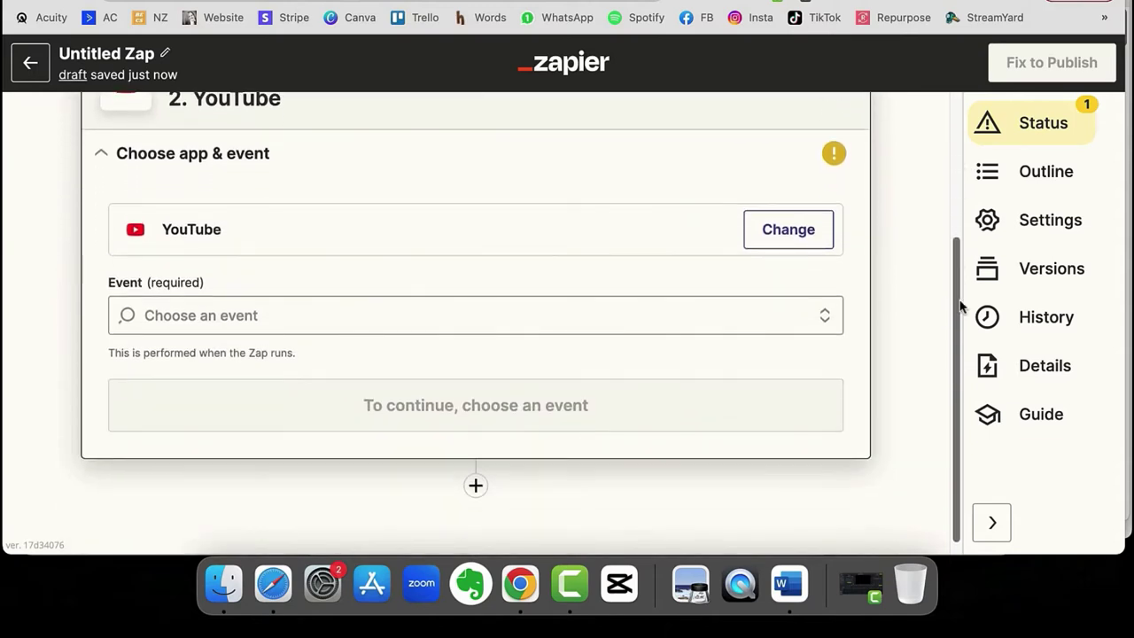
click(825, 321)
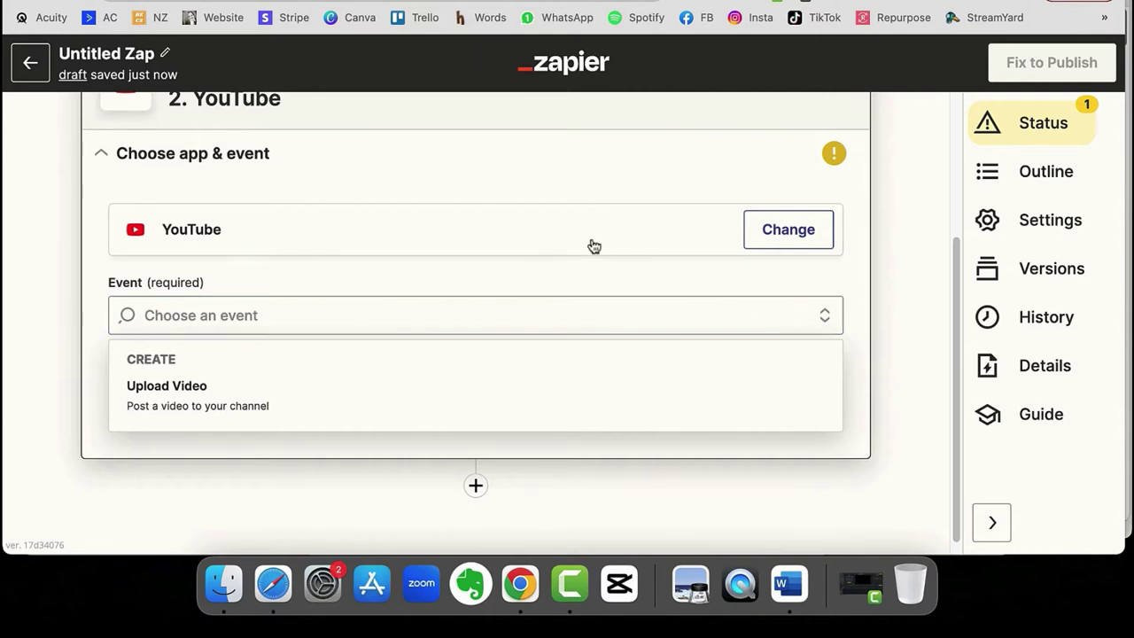
click(188, 406)
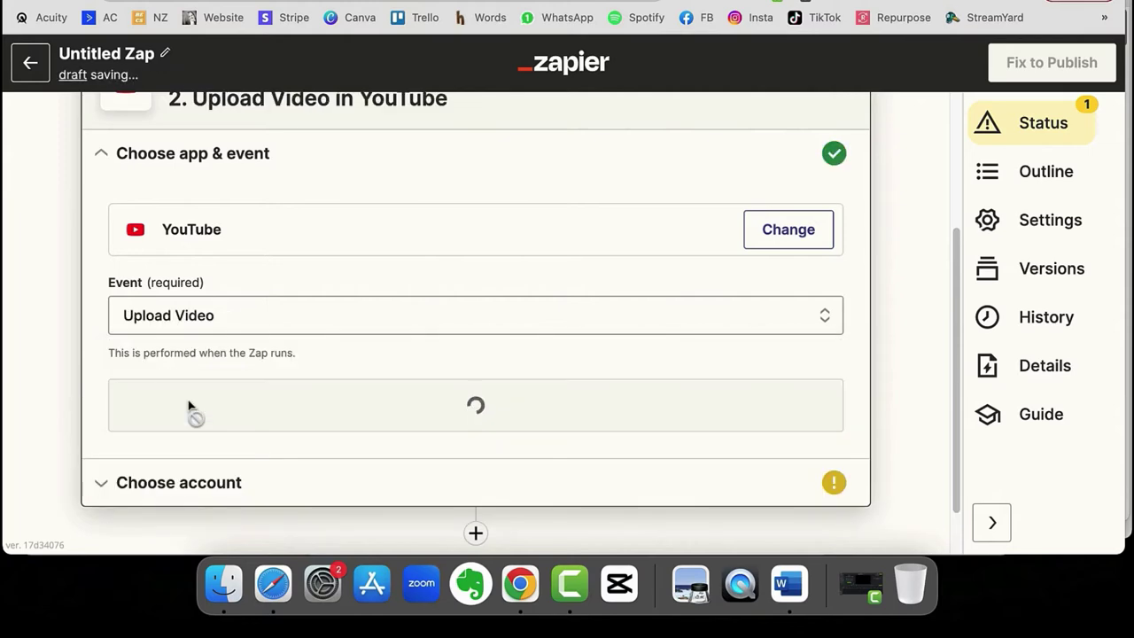
click(529, 405)
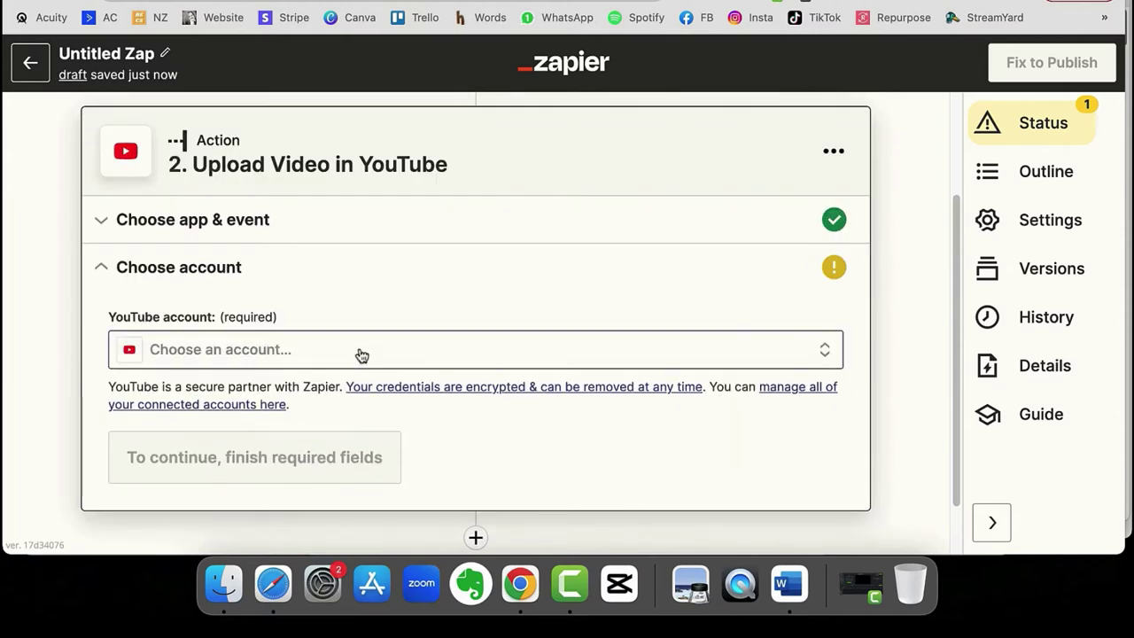
Select the connected YouTube account for the action and continue to the action setup.
click(360, 353)
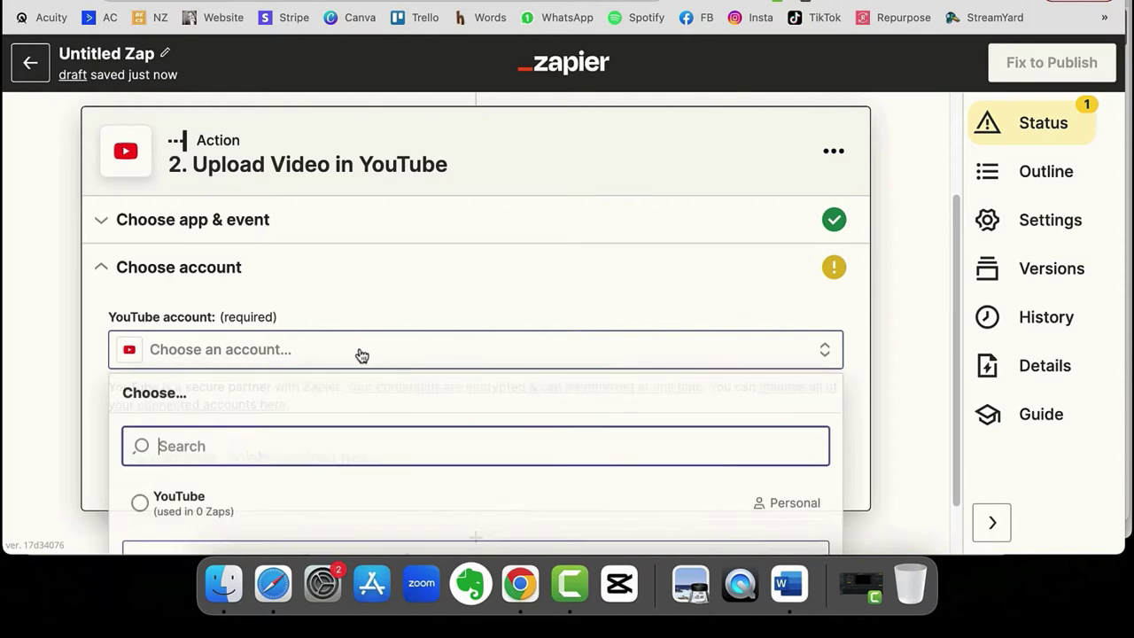
click(197, 507)
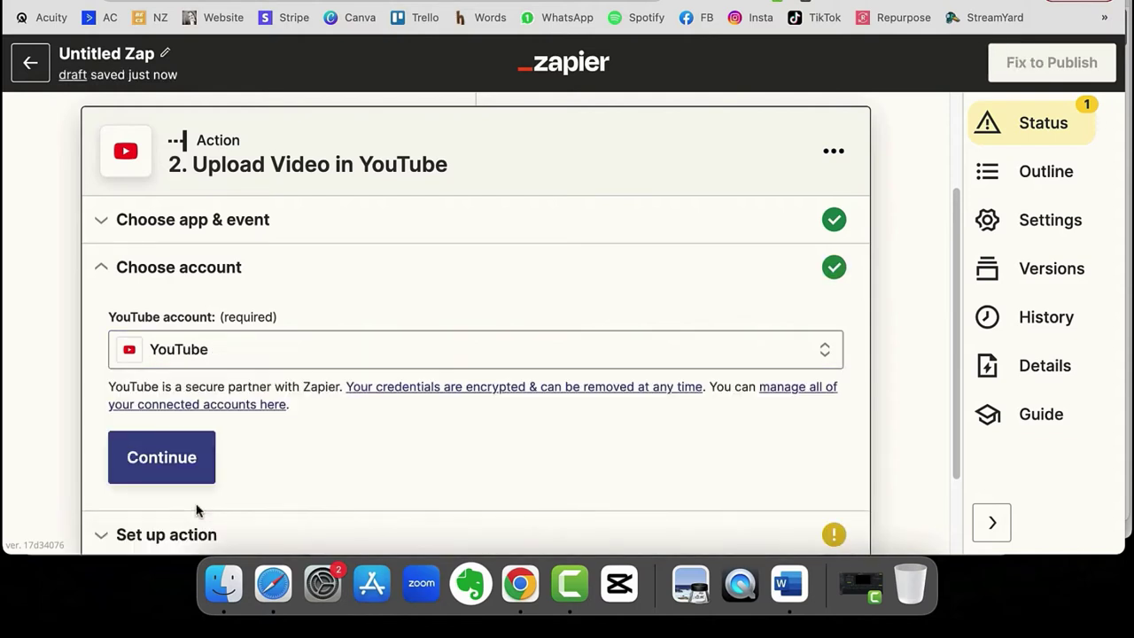
click(181, 469)
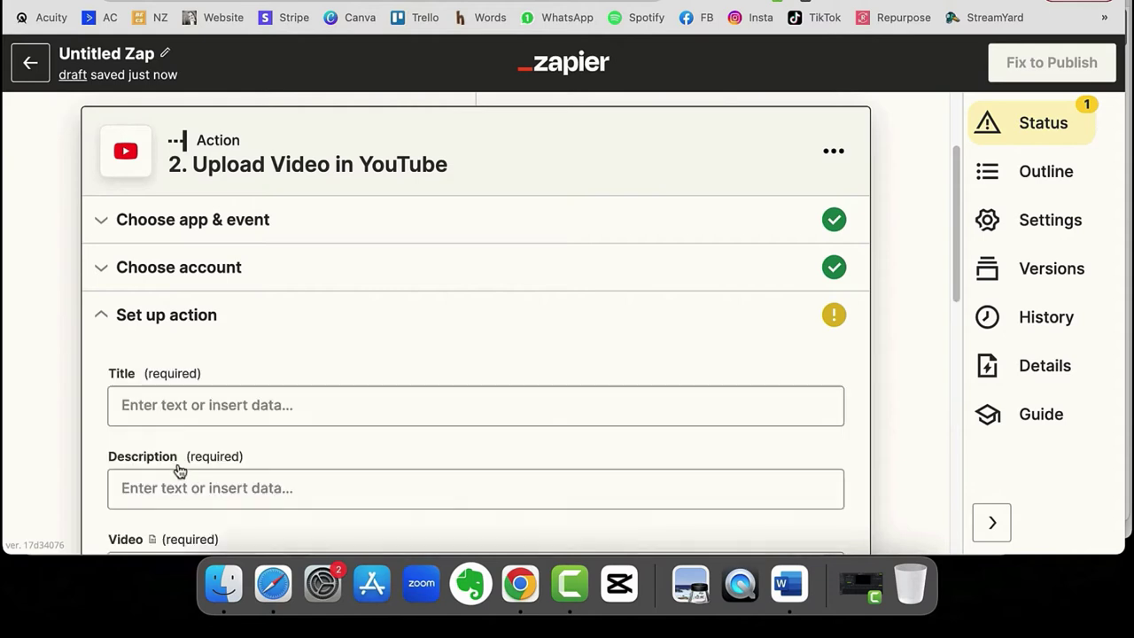
Map the Google Drive file's Title from step 1 into both the Title and Description fields of the YouTube upload.
click(241, 404)
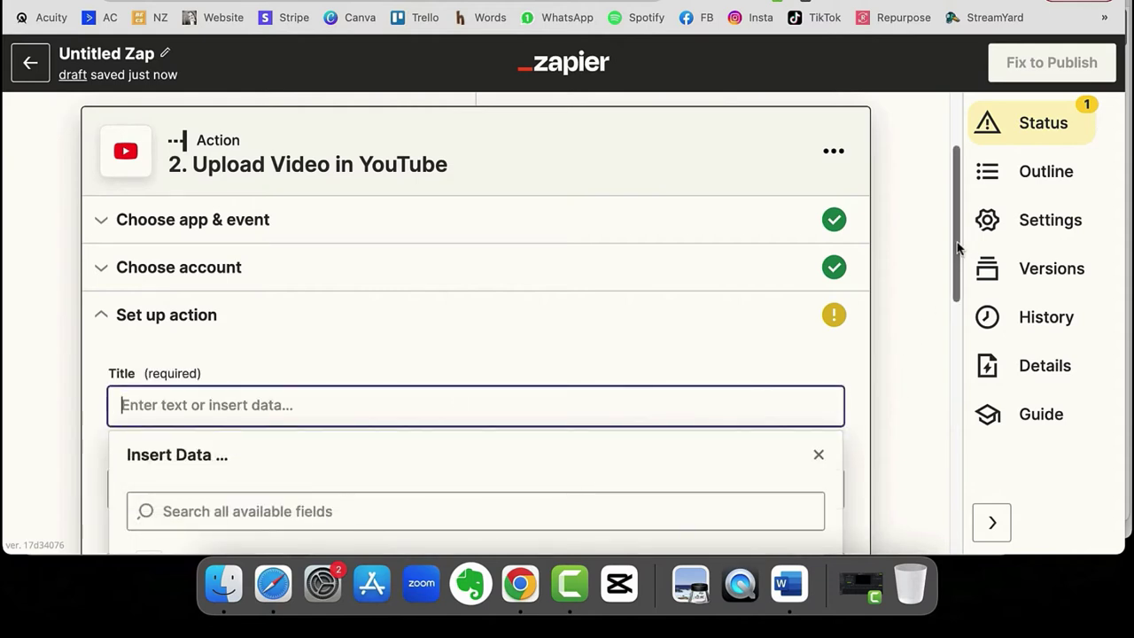
drag(956, 248, 962, 316)
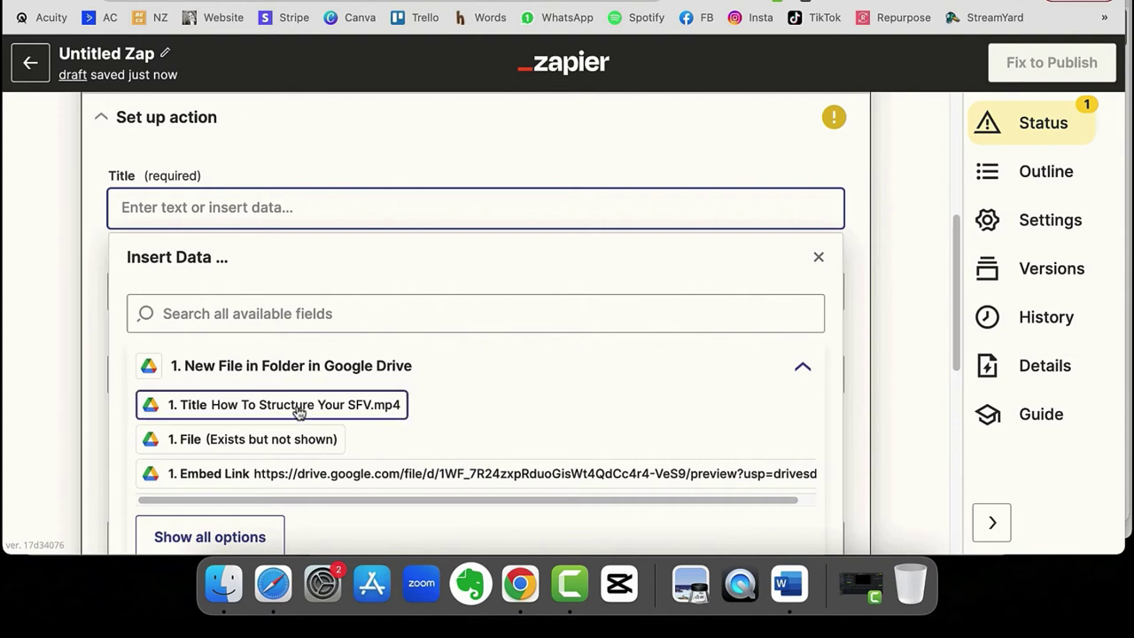
click(299, 411)
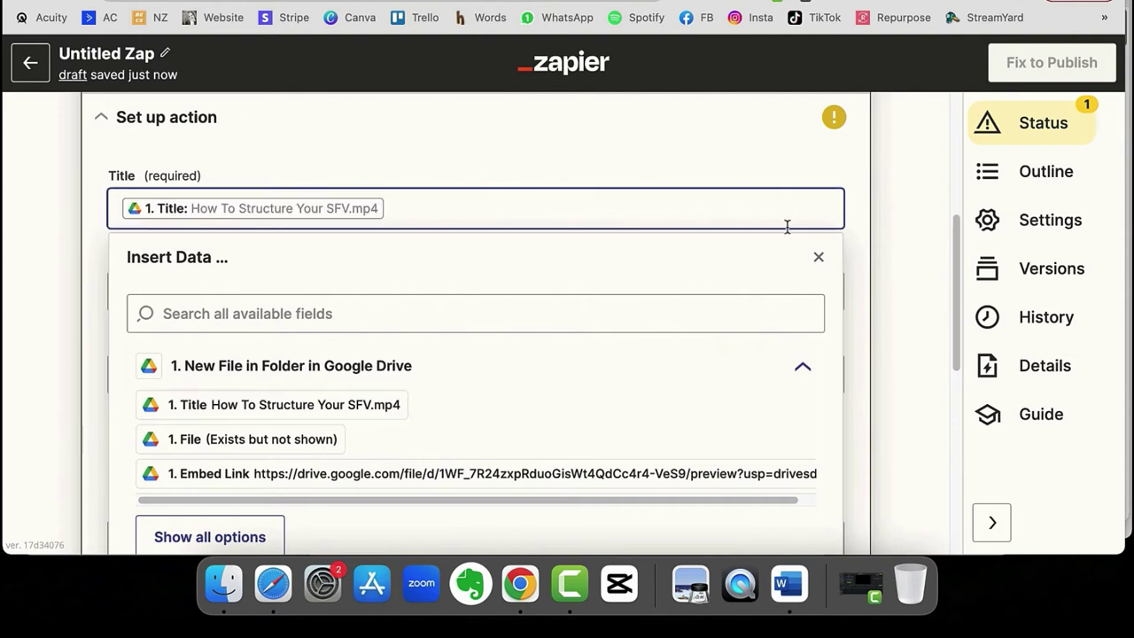
click(819, 259)
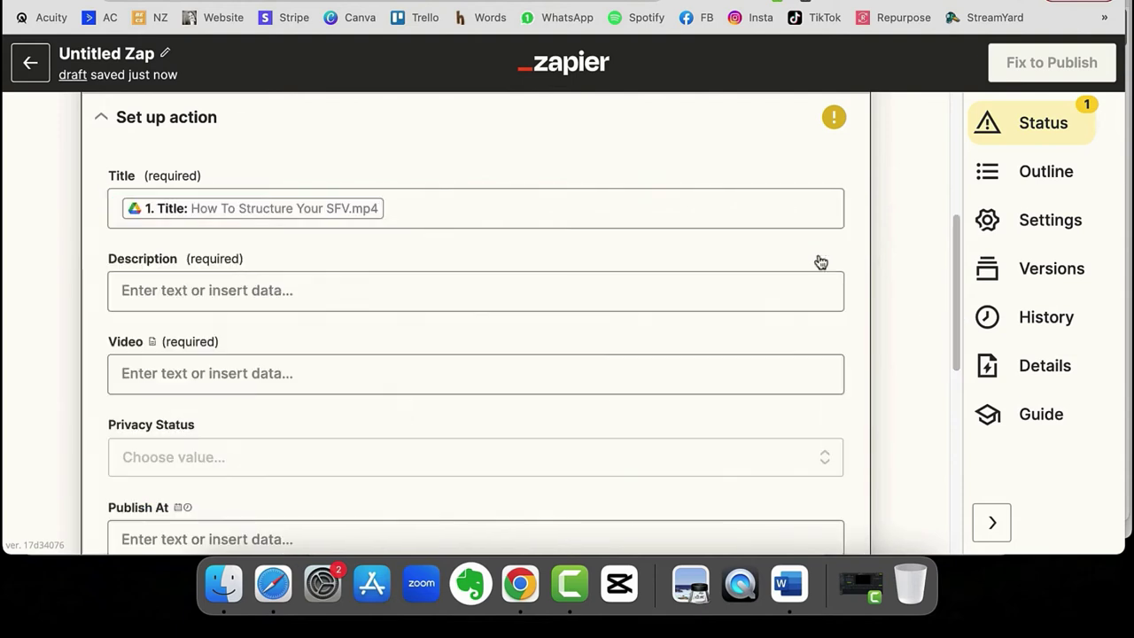
click(305, 291)
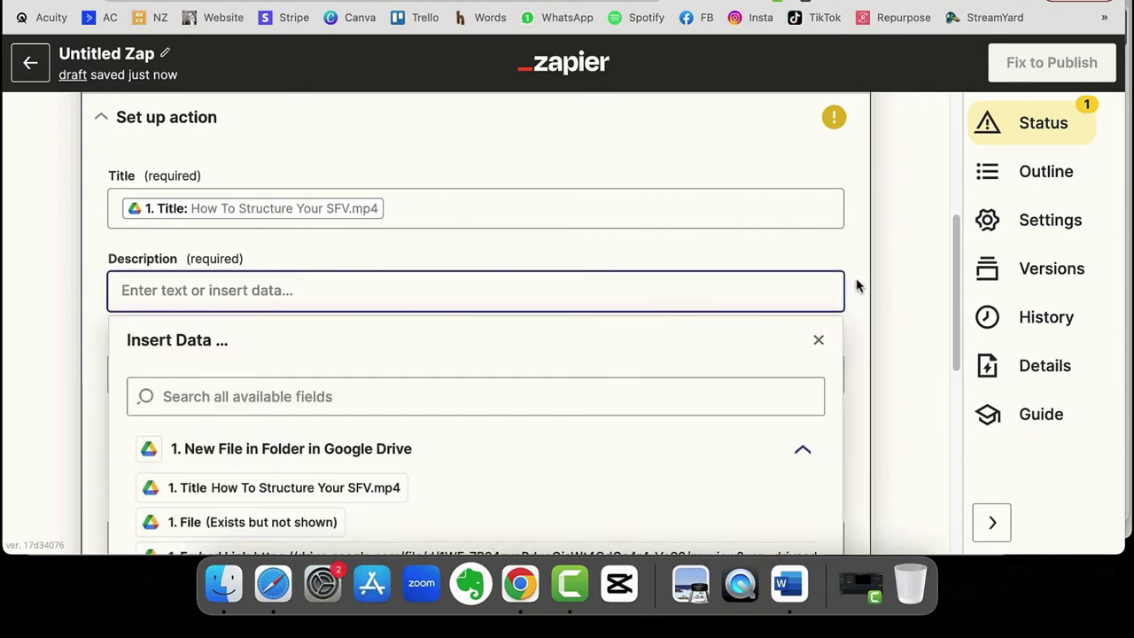
click(218, 498)
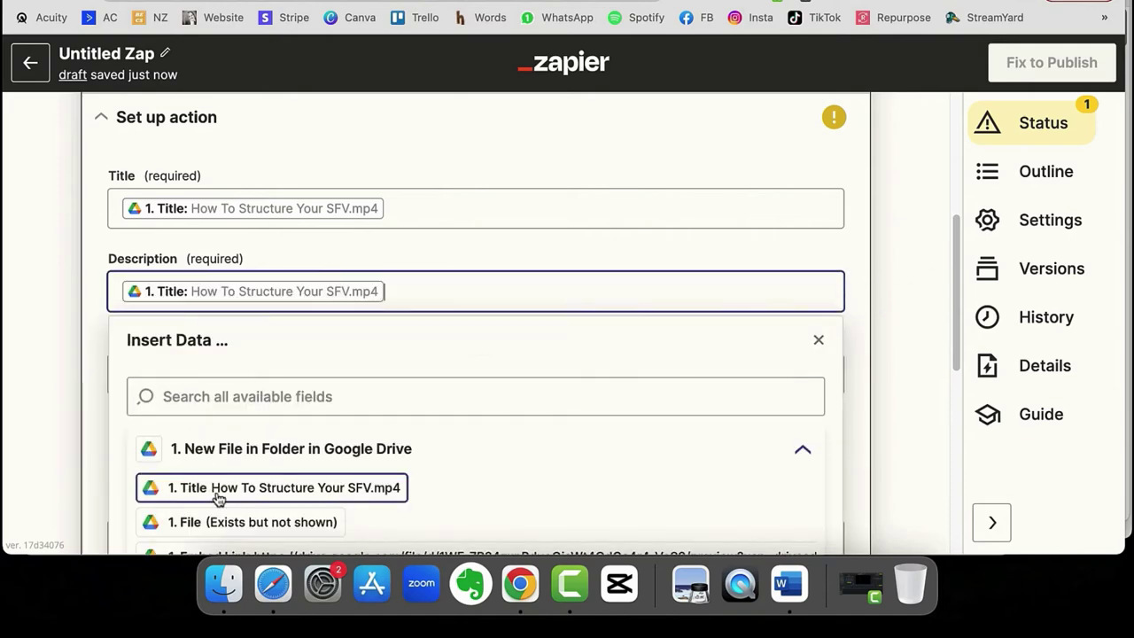
click(818, 341)
Insert the File data from the Google Drive trigger into the action's required Video field.
click(384, 380)
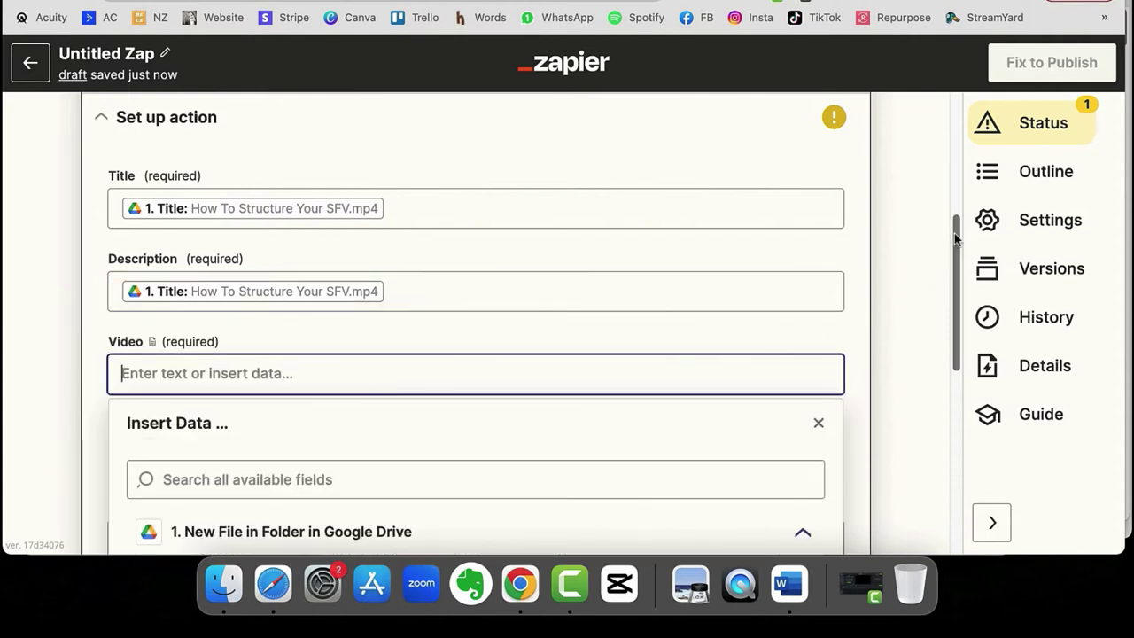
drag(956, 237, 906, 311)
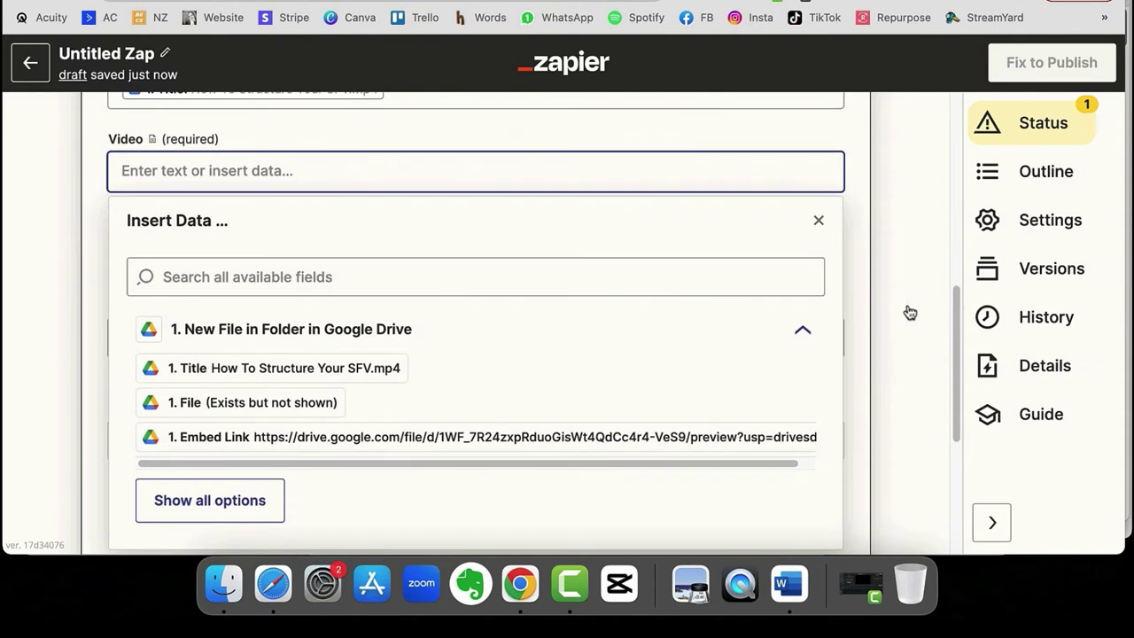
click(283, 405)
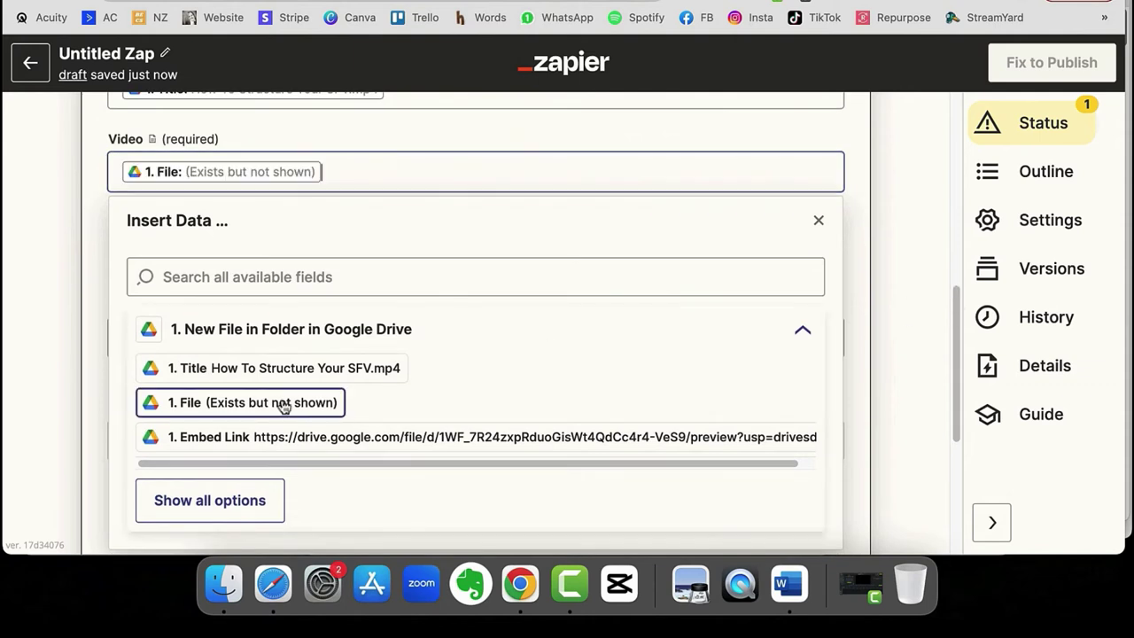
Close the data picker for the Video field and set the YouTube upload's Privacy Status to unlisted.
click(819, 222)
click(202, 258)
click(195, 461)
drag(956, 294, 955, 330)
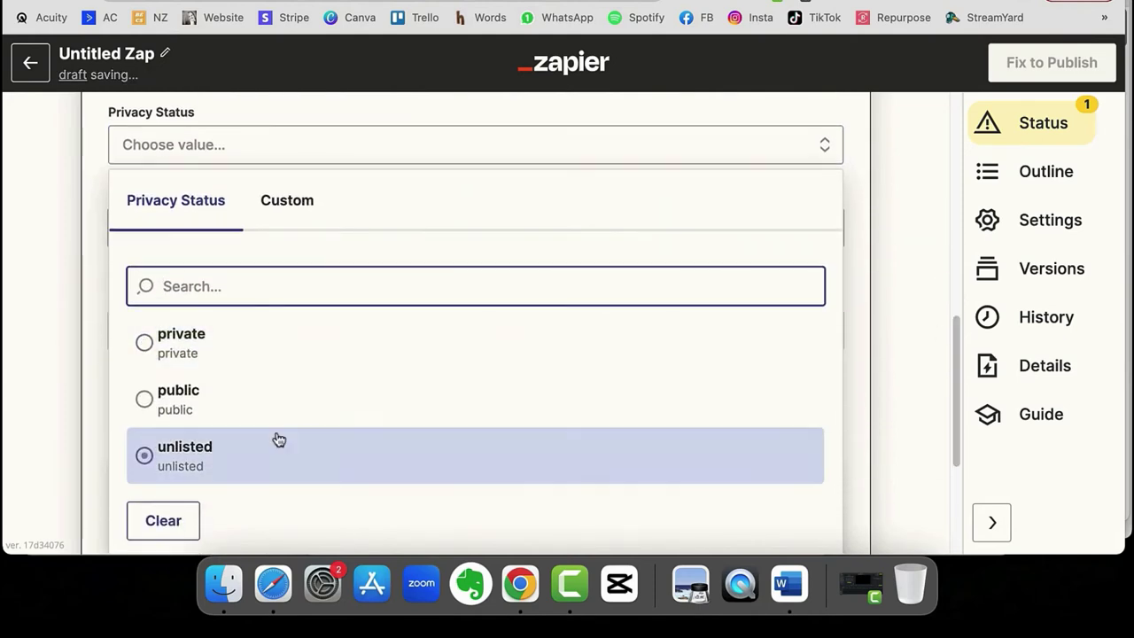
click(189, 465)
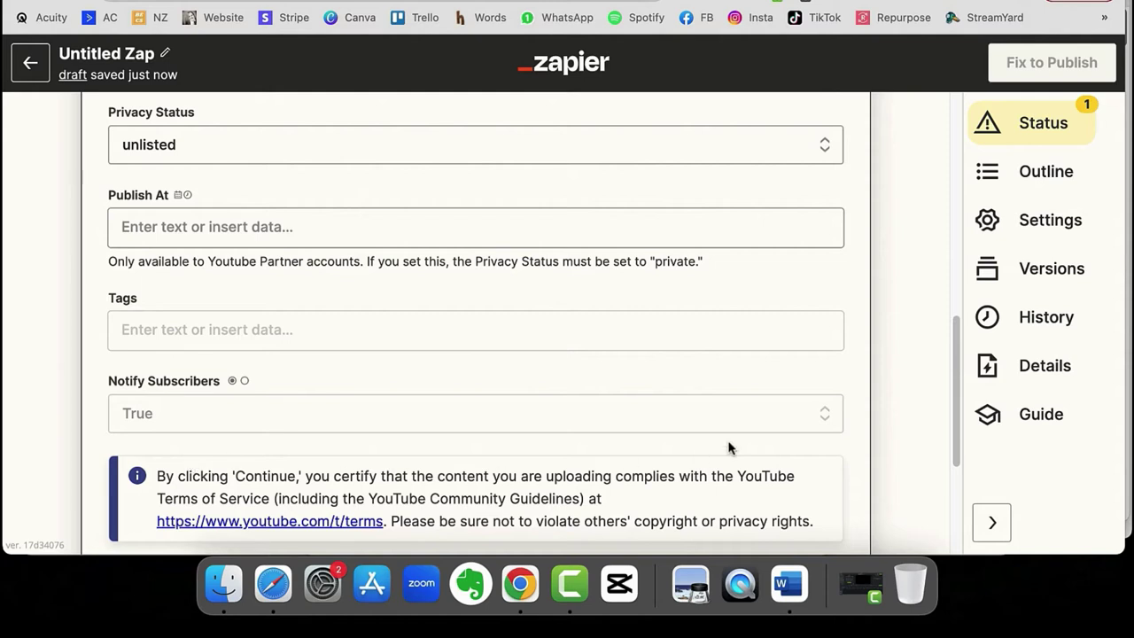
Complete the YouTube action setup with a test of the action, and publish and turn on the Zap.
drag(954, 329, 950, 415)
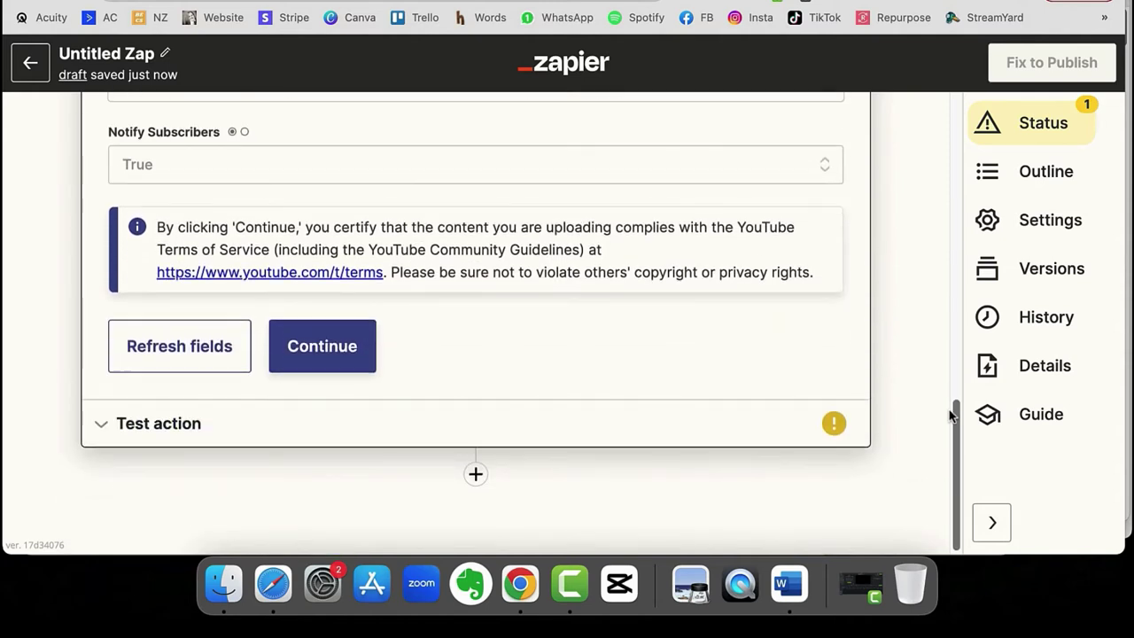
click(327, 357)
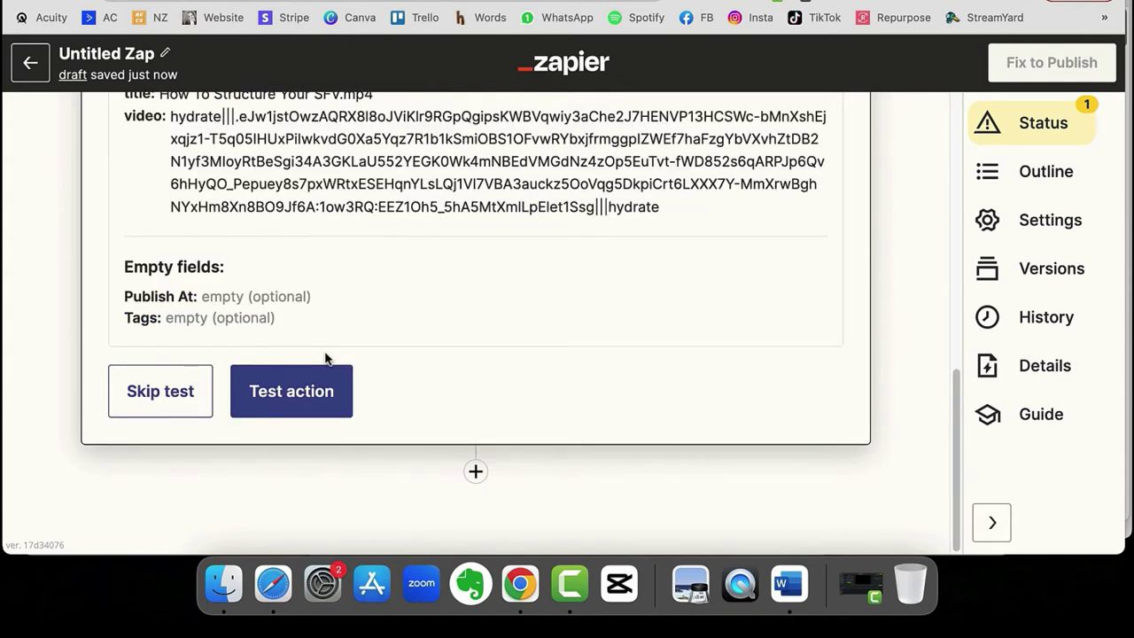
click(291, 397)
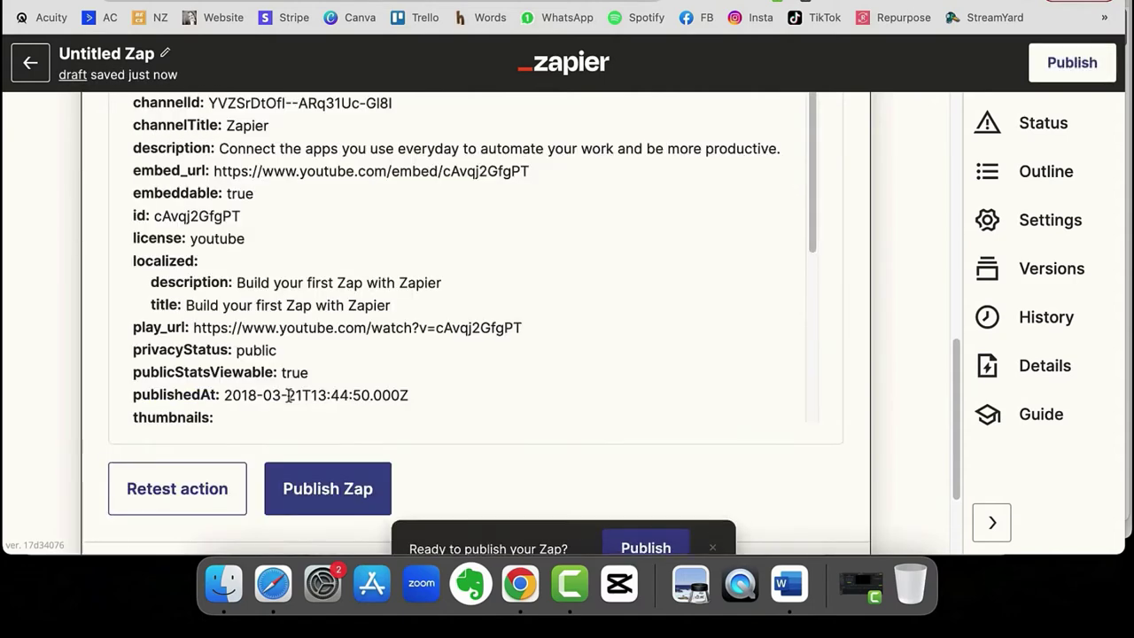
click(331, 490)
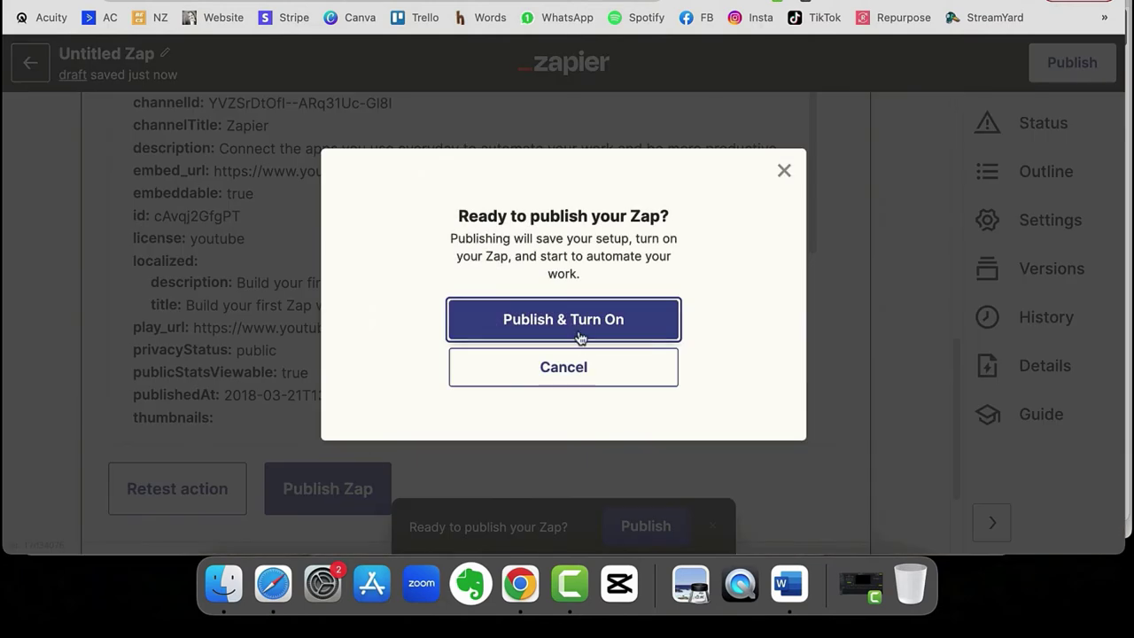
click(581, 325)
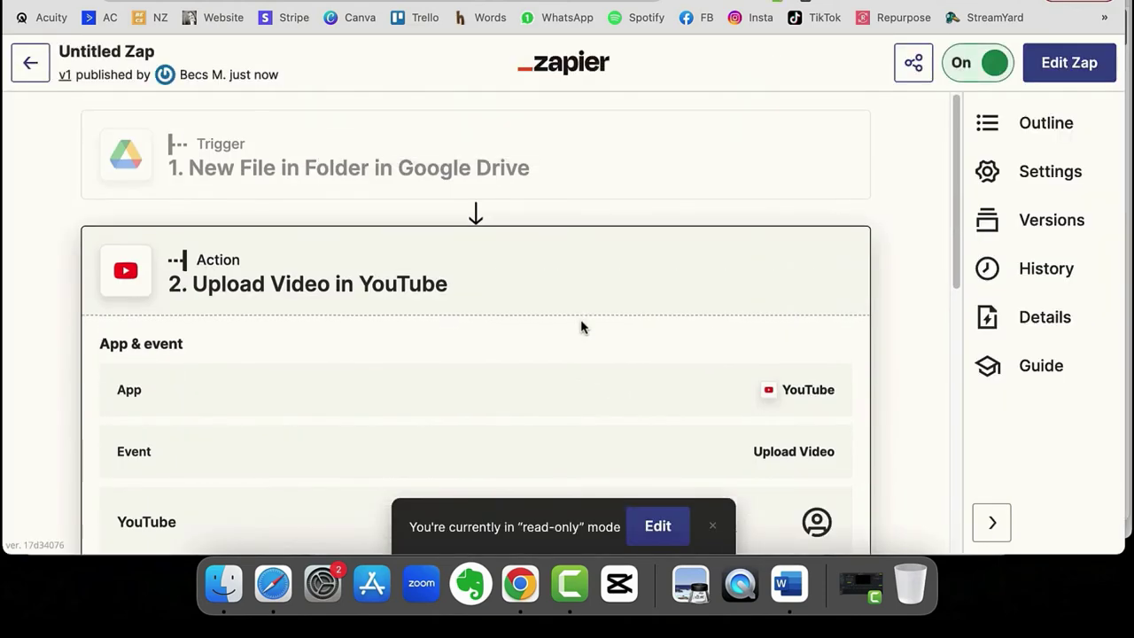
Rename the published Zap as "GDrive To YouTube".
text(G)
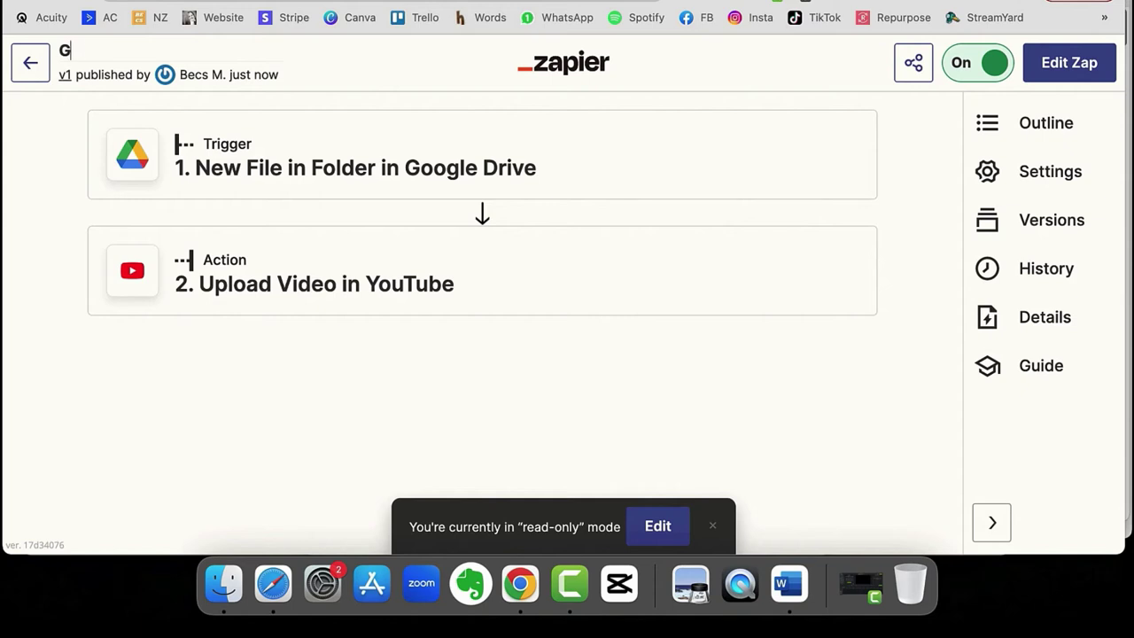
text(Drive To)
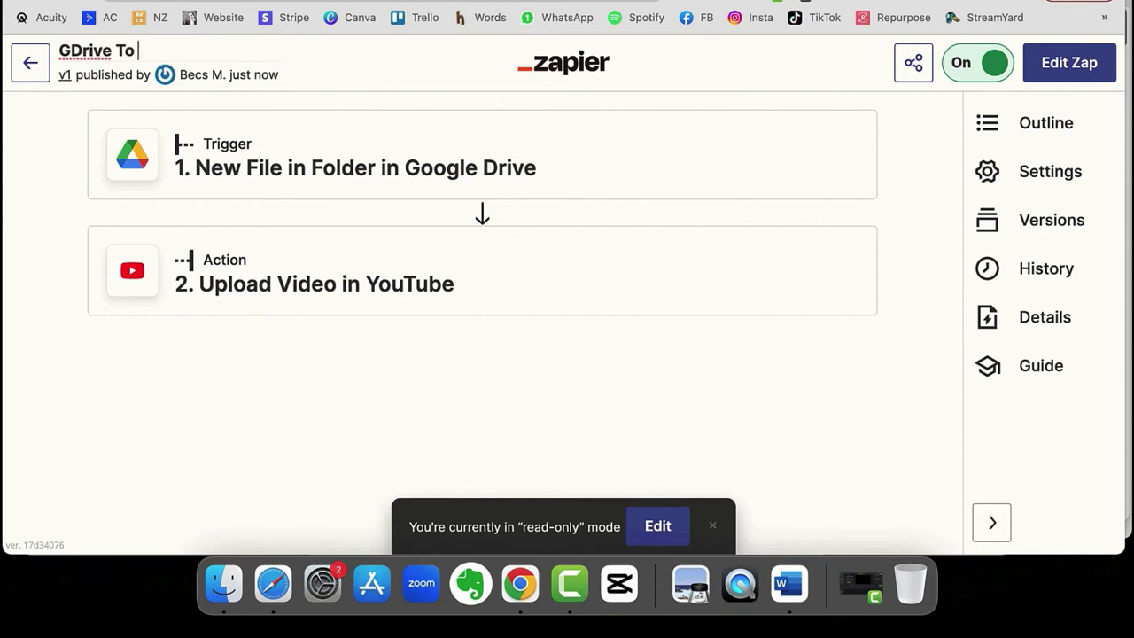
text(YouTube)
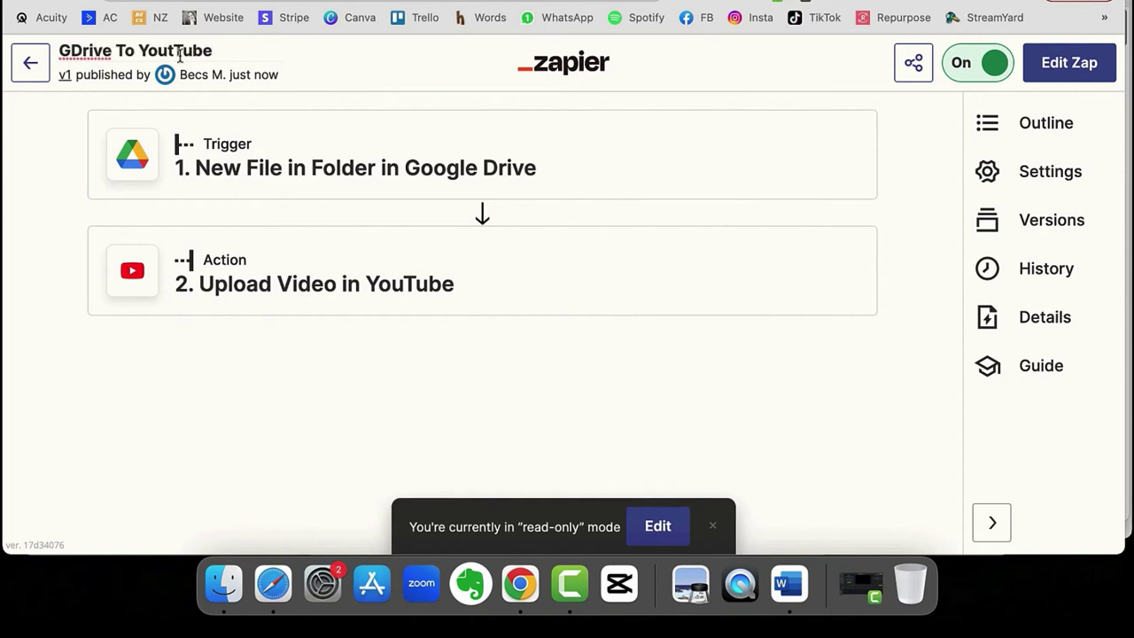
click(173, 51)
key(BackSpace)
Return to the list of Zaps, locate "GDrive To YouTube" and show its additional options.
click(27, 68)
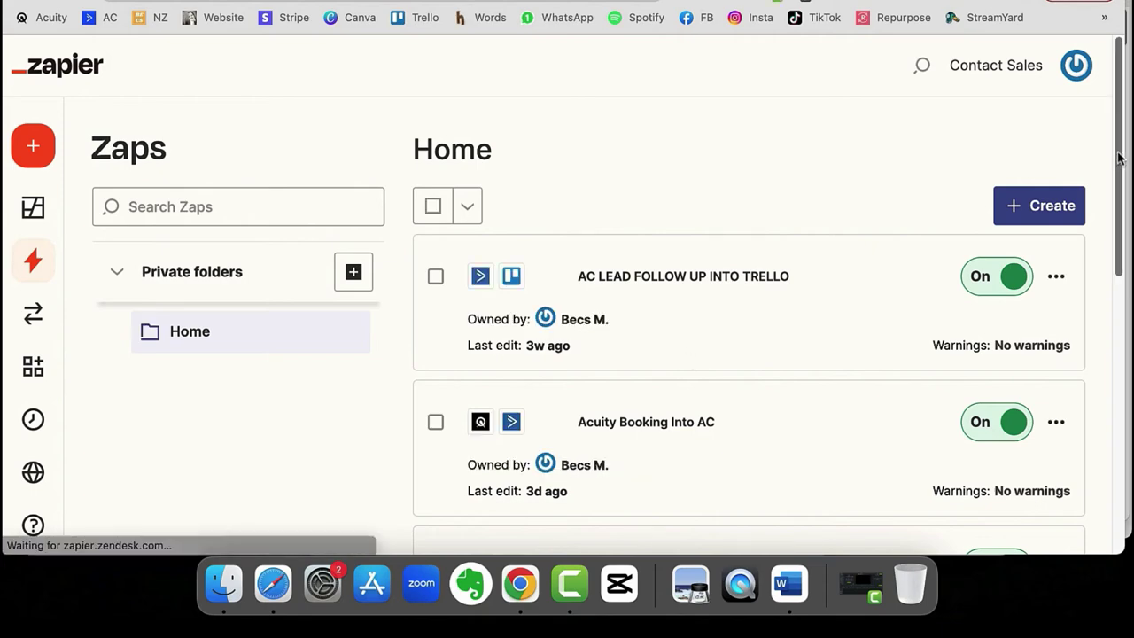
drag(1120, 156, 1089, 342)
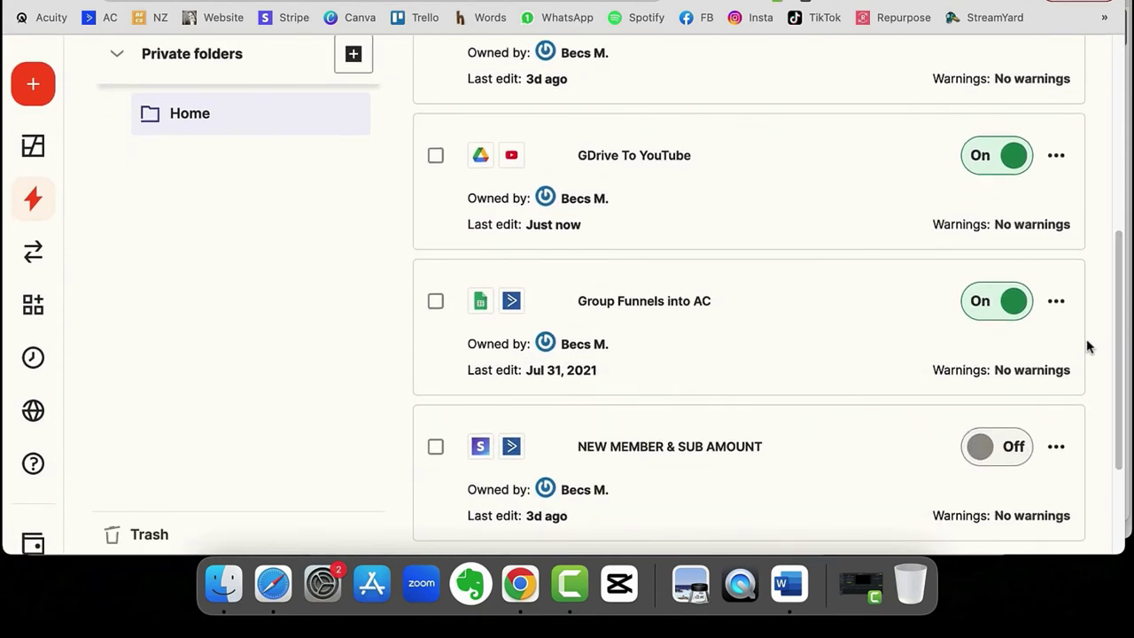
click(1059, 159)
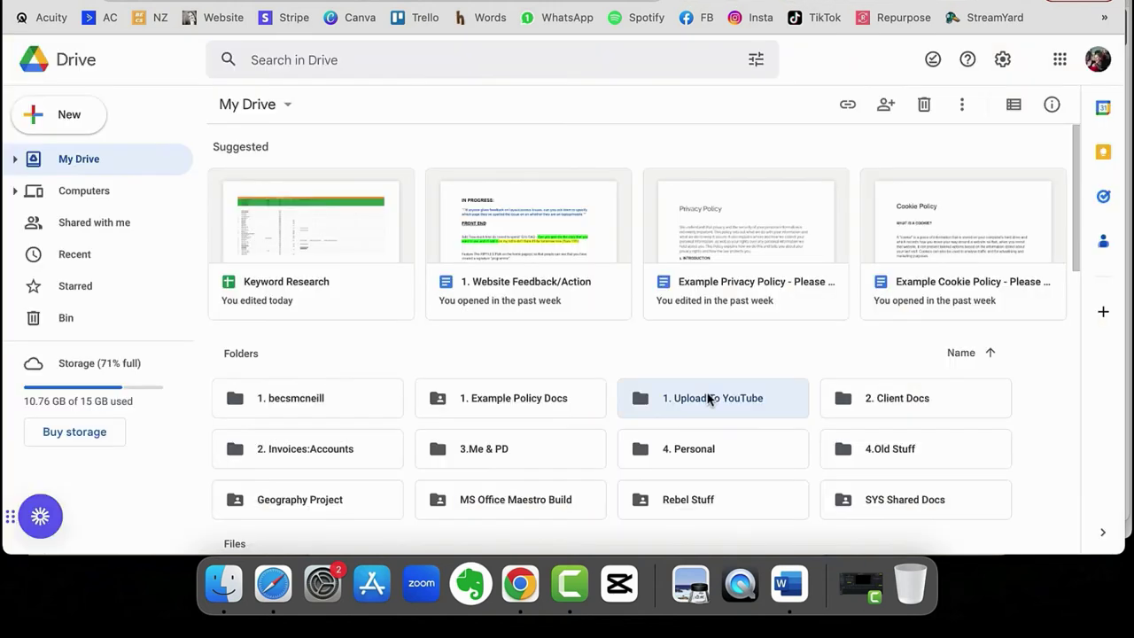
In Google Drive, show the "1. Upload To YouTube" folder as a list and upload "How To Make Some Basic Video Edits Using Capcut.mp4" from the Desktop.
double_click(713, 397)
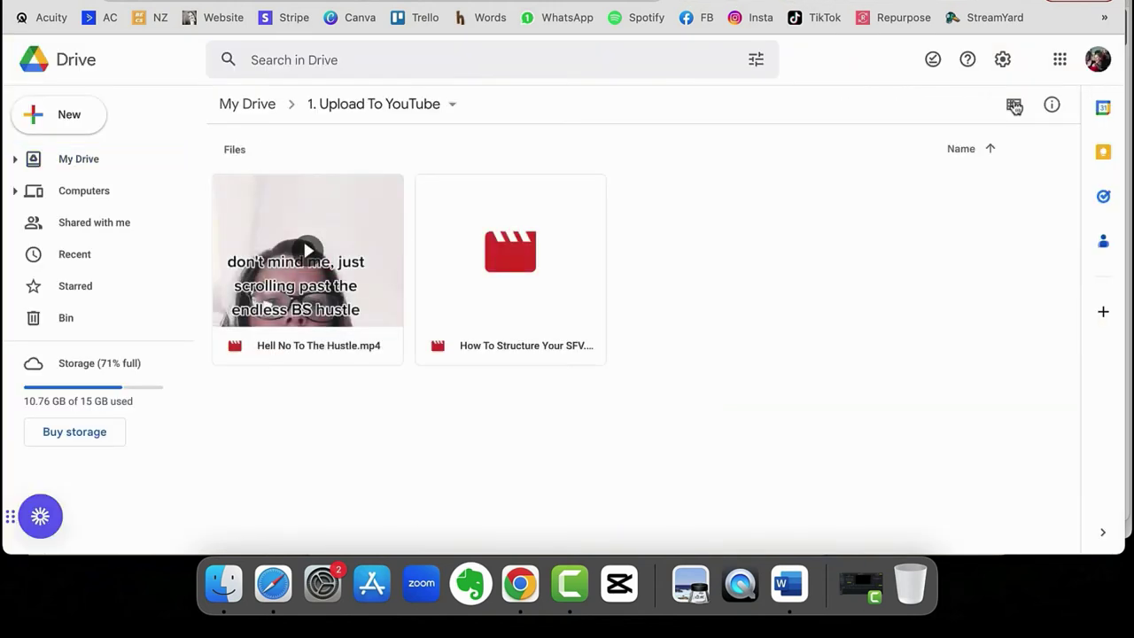
click(1013, 104)
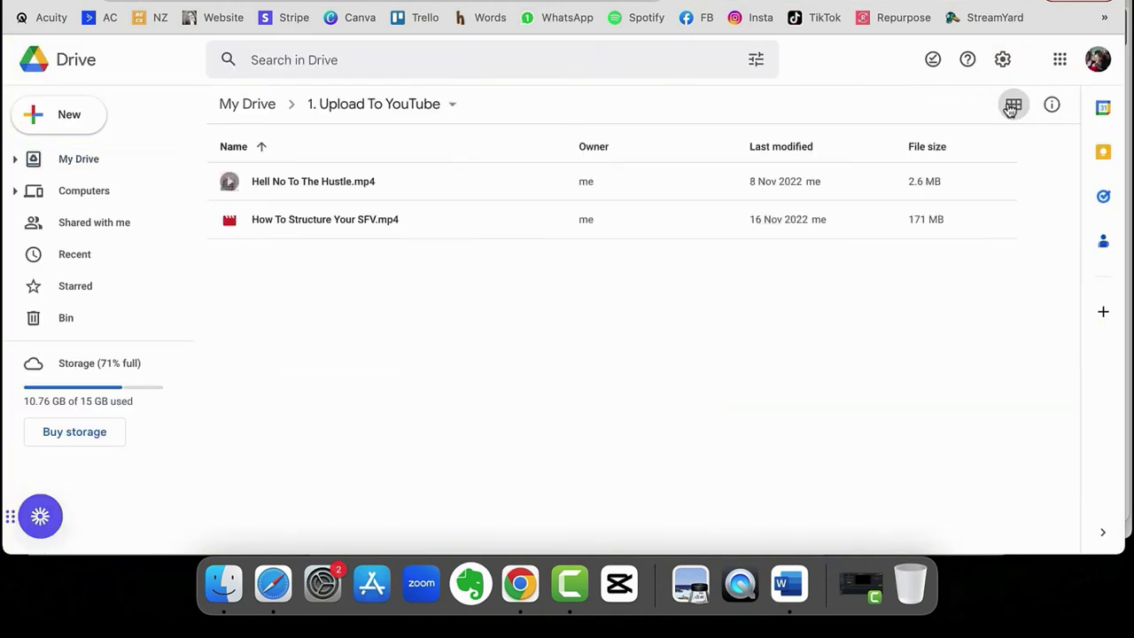
click(41, 115)
click(78, 160)
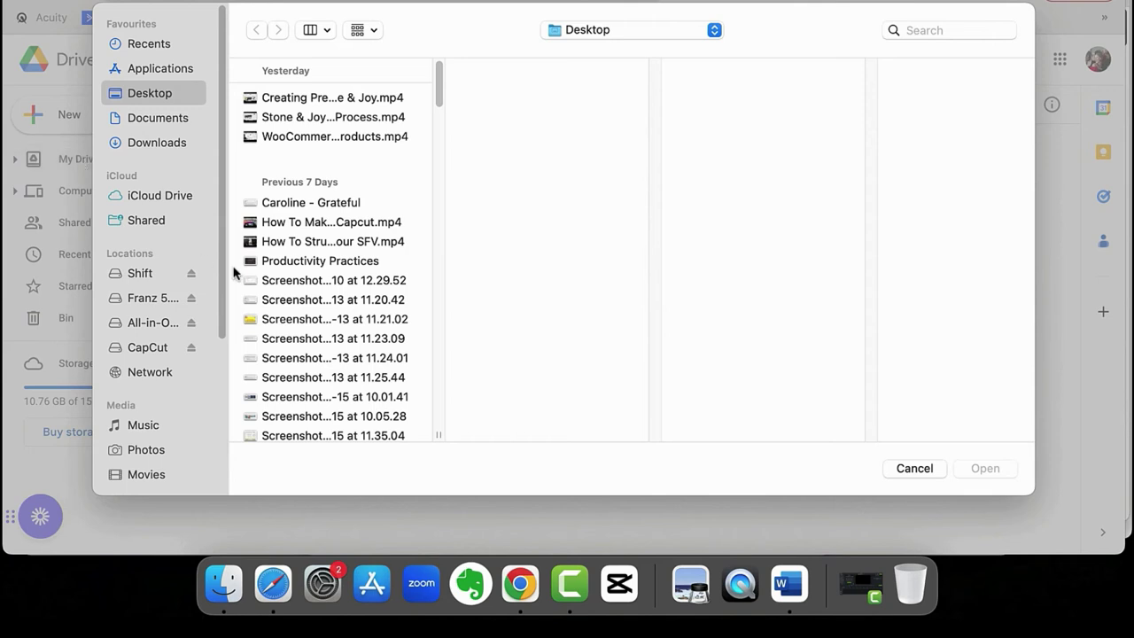
click(284, 230)
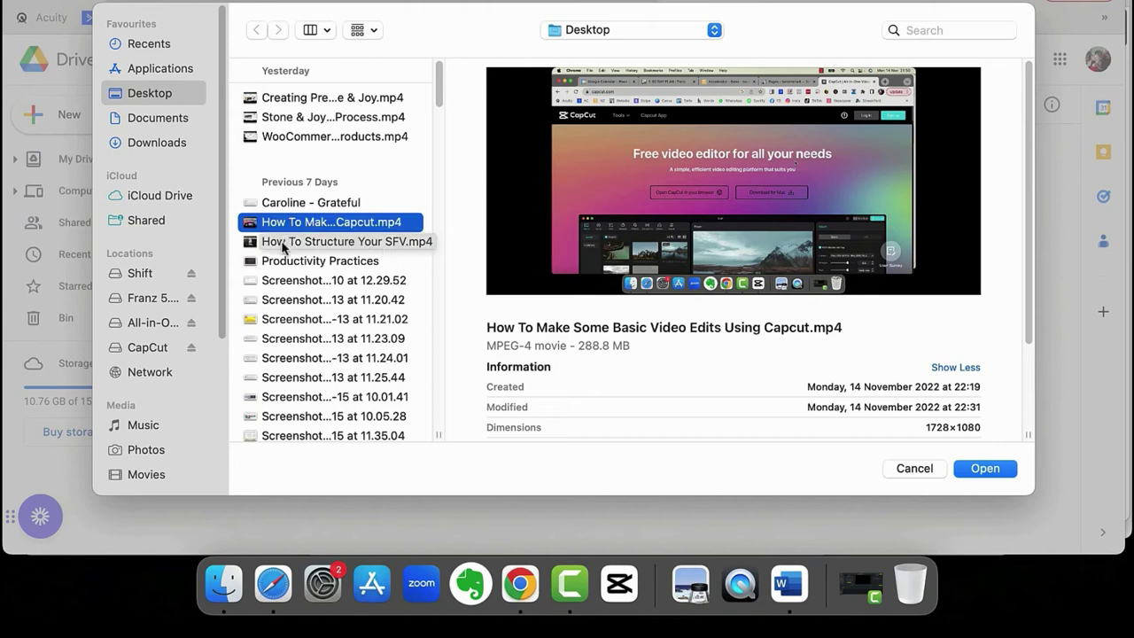
click(992, 471)
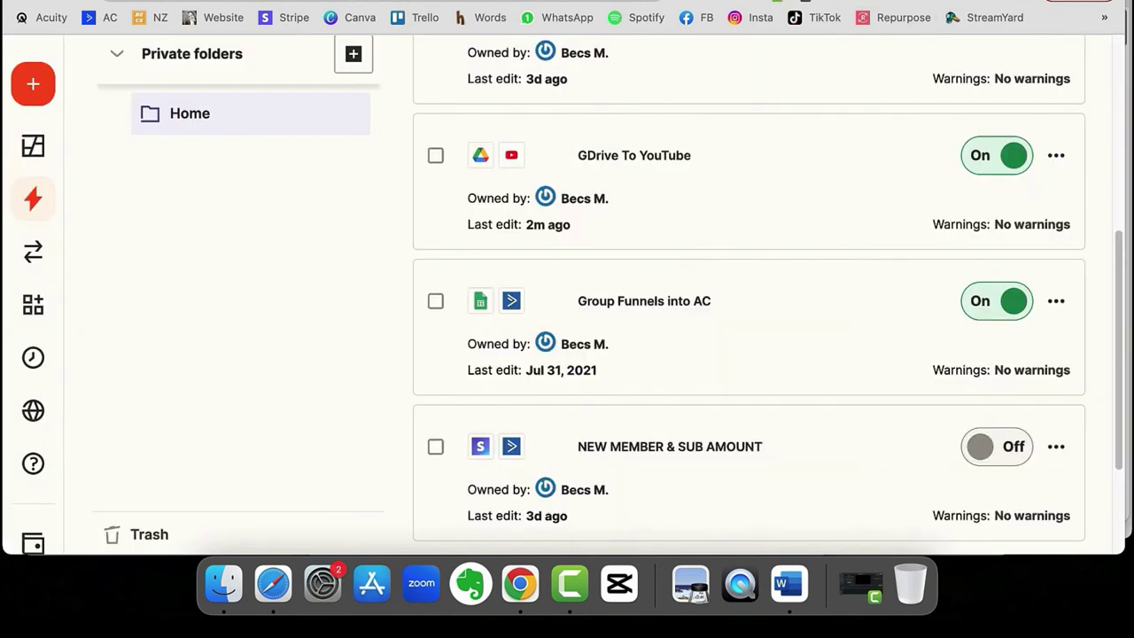
Back in Zapier, run the "GDrive To YouTube" Zap manually and close the run report once it completes.
click(1059, 157)
click(940, 326)
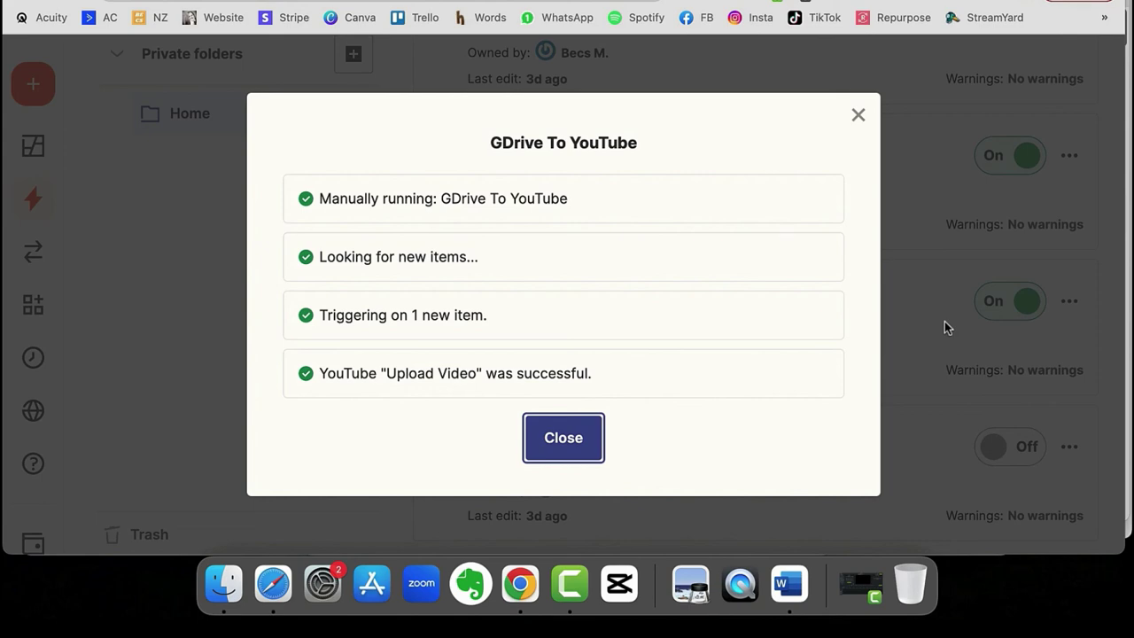
click(563, 440)
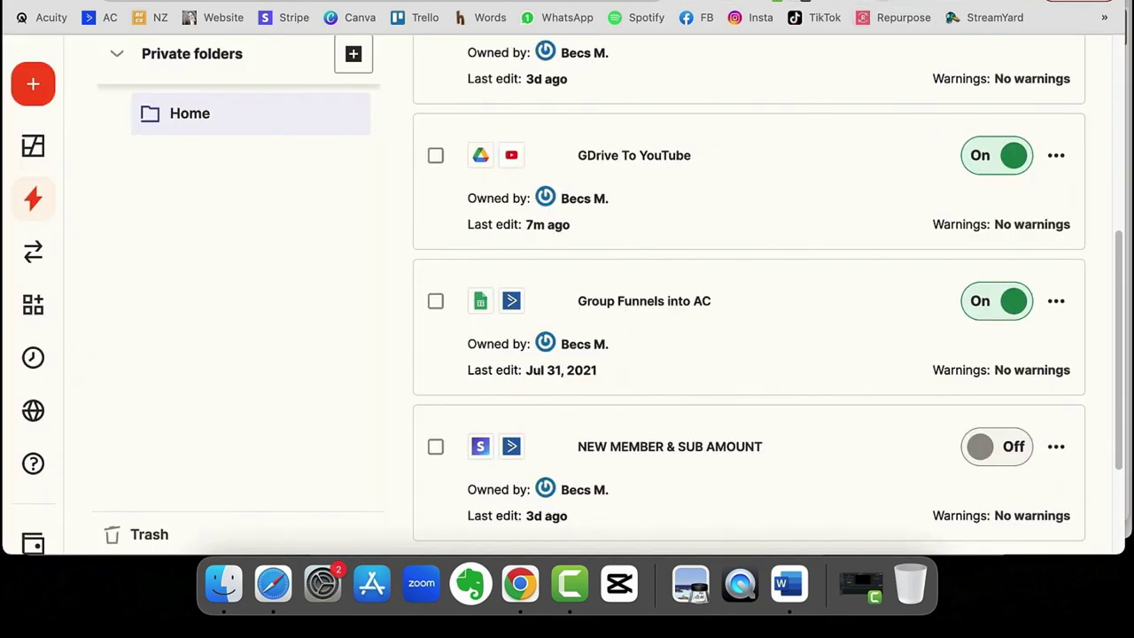
Switch to YouTube Studio and check the channel content for the uploaded video.
key(ctrl+Tab)
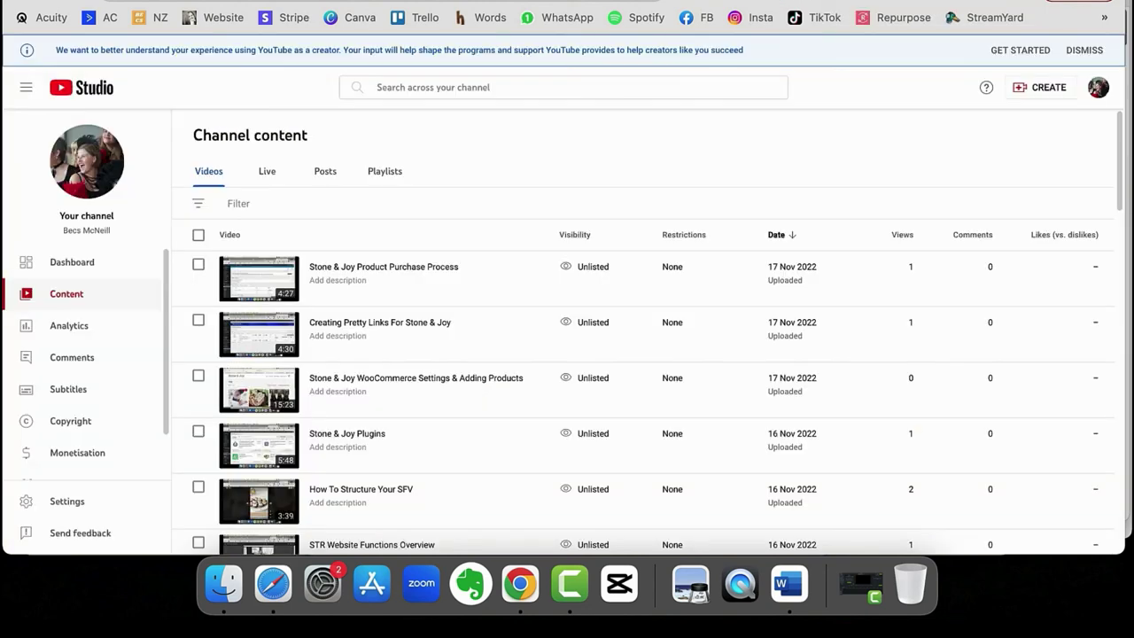